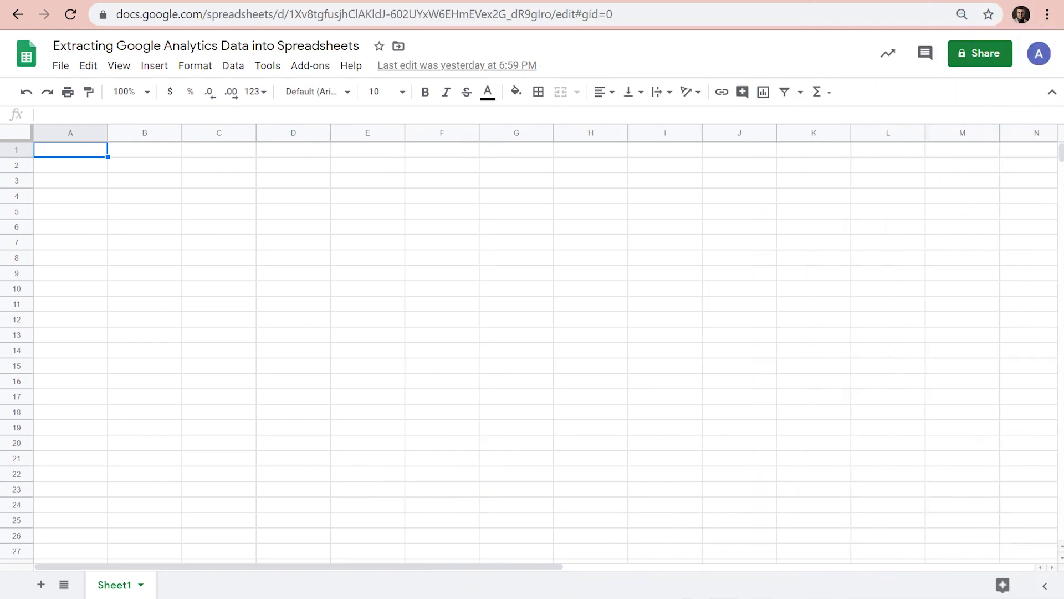
- Confirm the Google Analytics add-on is installed by checking it in the add-ons marketplace
{"action": "left_click", "coordinate": [309, 67]}
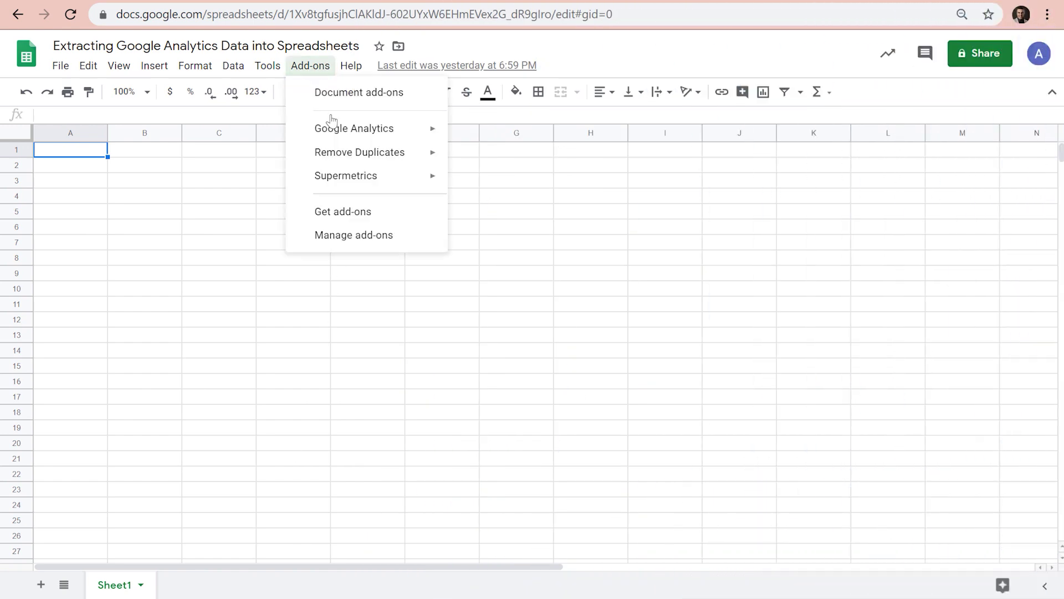
{"action": "left_click", "coordinate": [350, 213]}
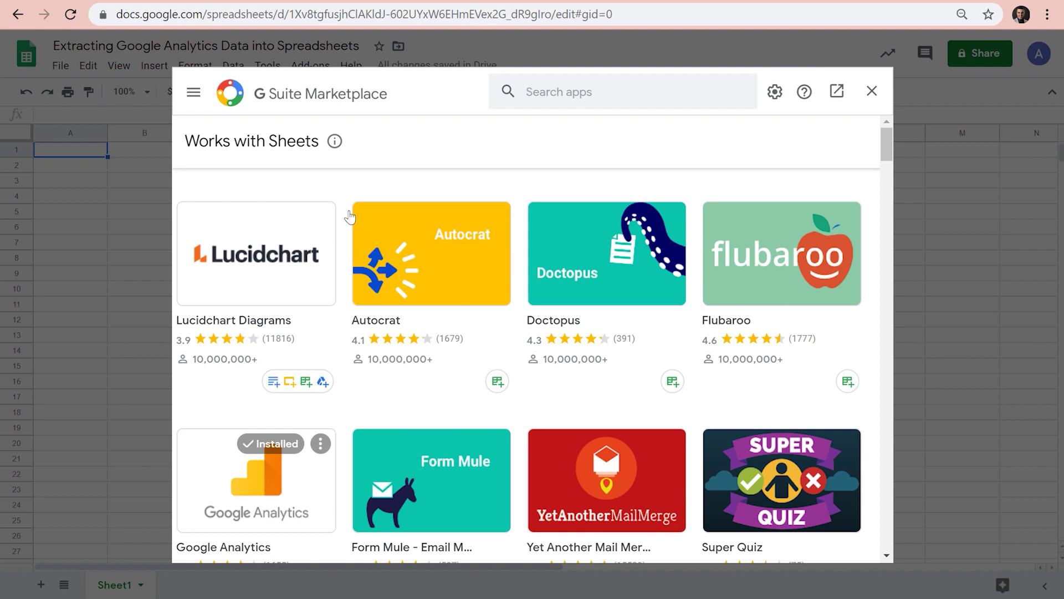
{"action": "scroll", "coordinate": [345, 436], "scroll_direction": "down", "scroll_amount": 3}
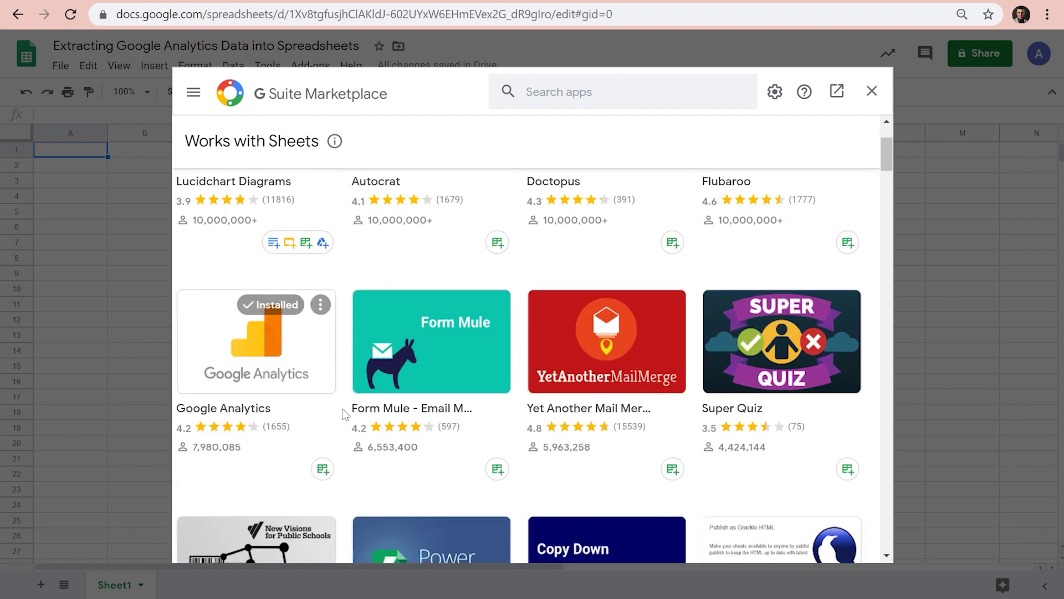
{"action": "left_click", "coordinate": [261, 376]}
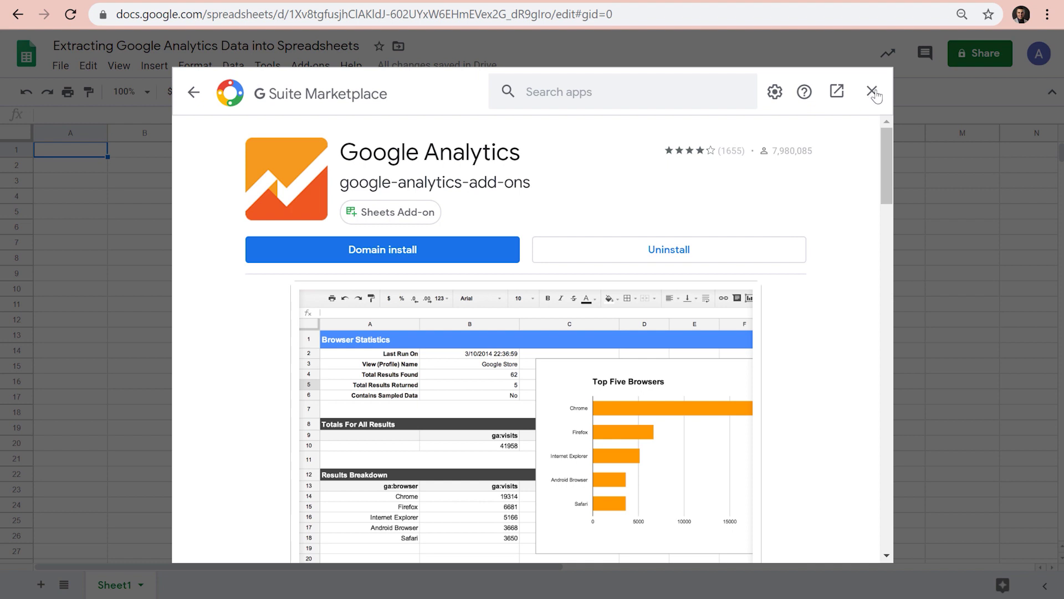
{"action": "left_click", "coordinate": [872, 91]}
- Open the Google Analytics add-on's Create new report panel
{"action": "left_click", "coordinate": [320, 72]}
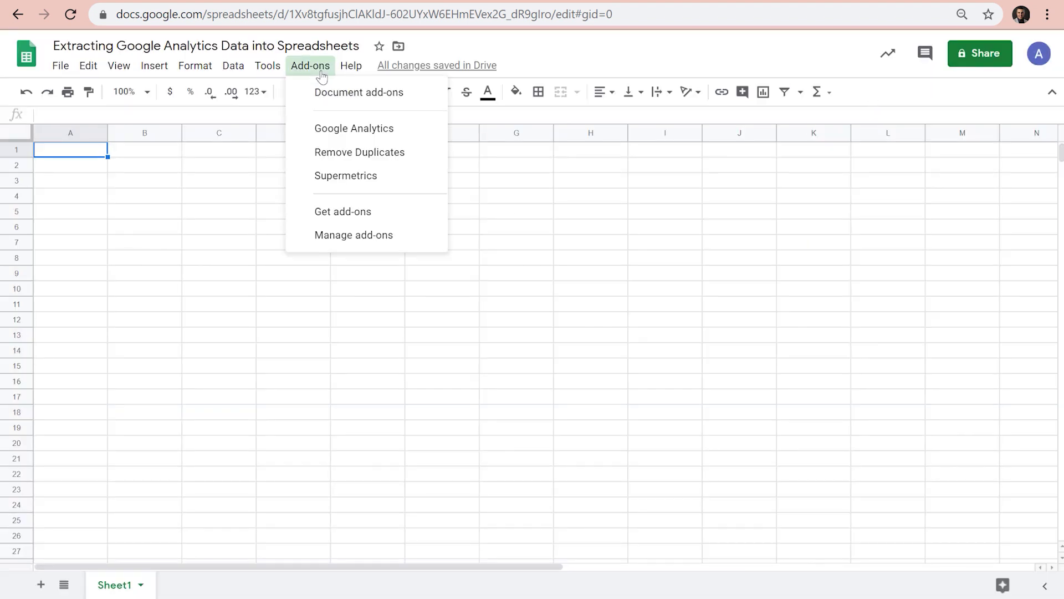
{"action": "mouse_move", "coordinate": [374, 131]}
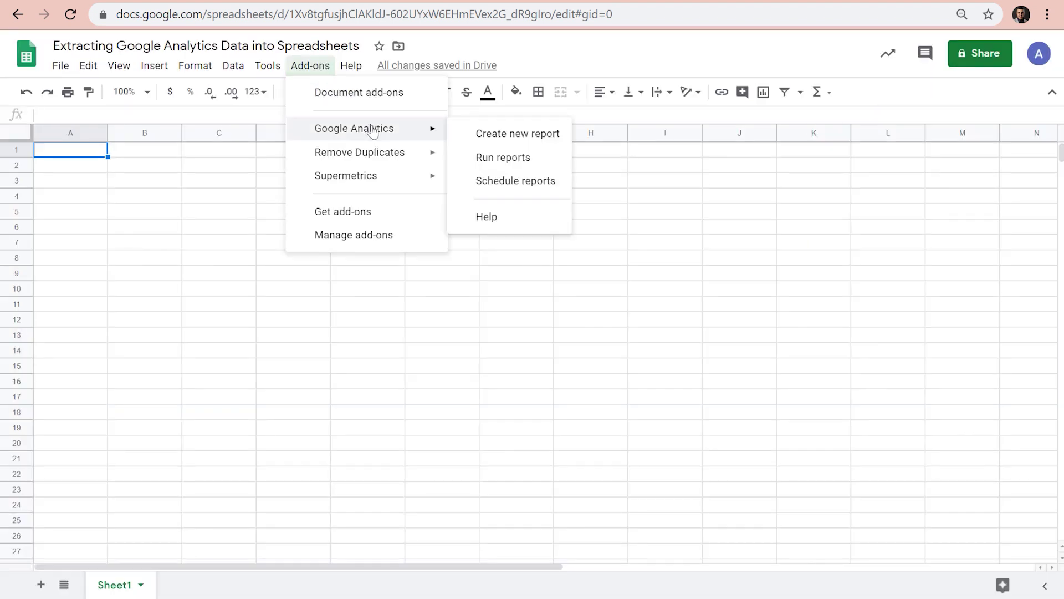
{"action": "left_click", "coordinate": [486, 135]}
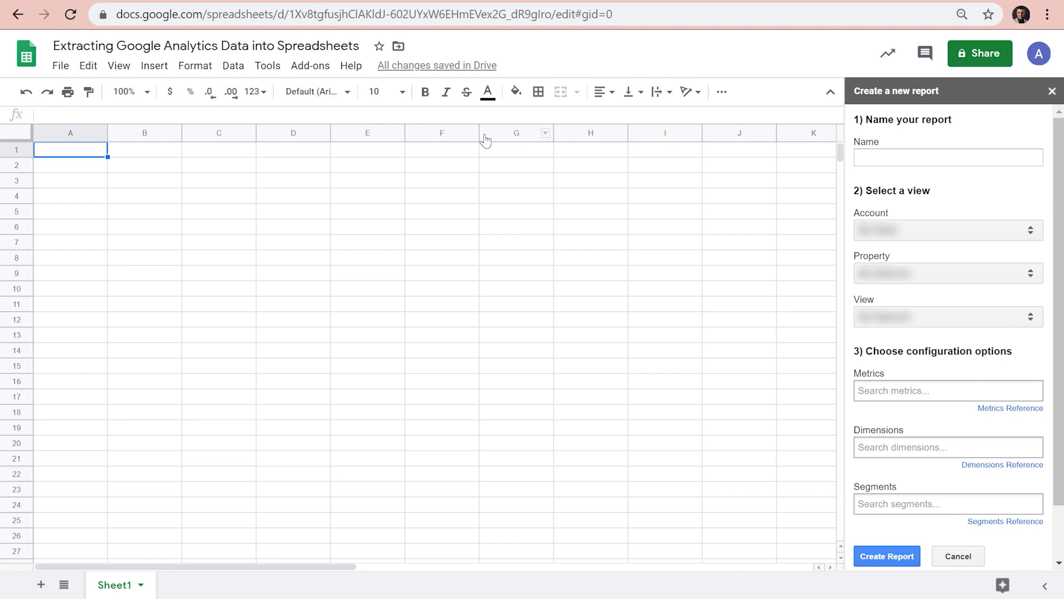
{"action": "left_click", "coordinate": [335, 1]}
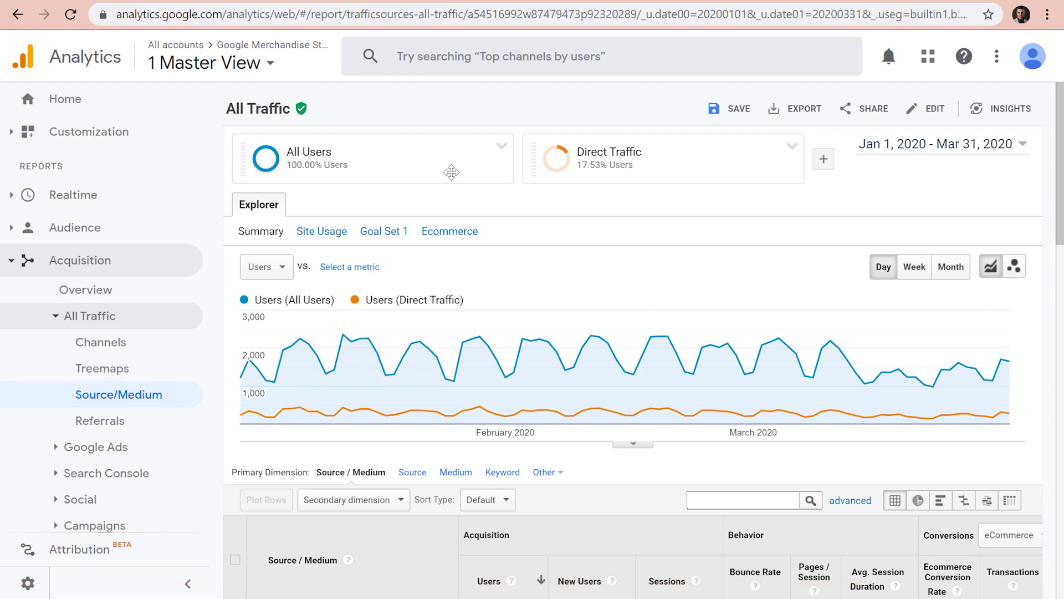
{"action": "mouse_move", "coordinate": [677, 176]}
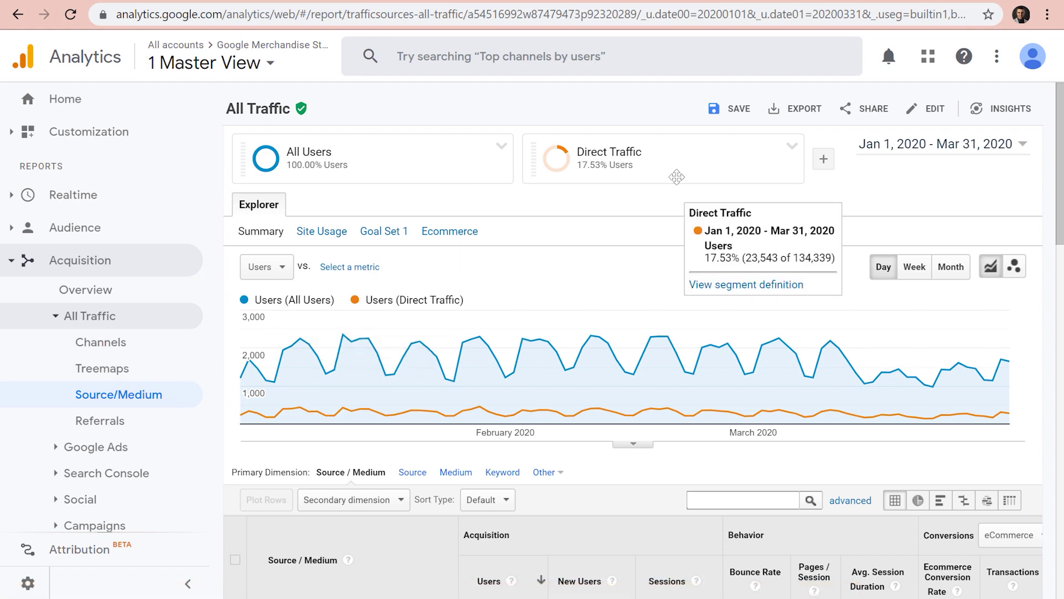
- Name the report 'My report' and add the Users, New Users and Sessions metrics
{"action": "key", "text": "ctrl+Tab"}
{"action": "left_click", "coordinate": [901, 157]}
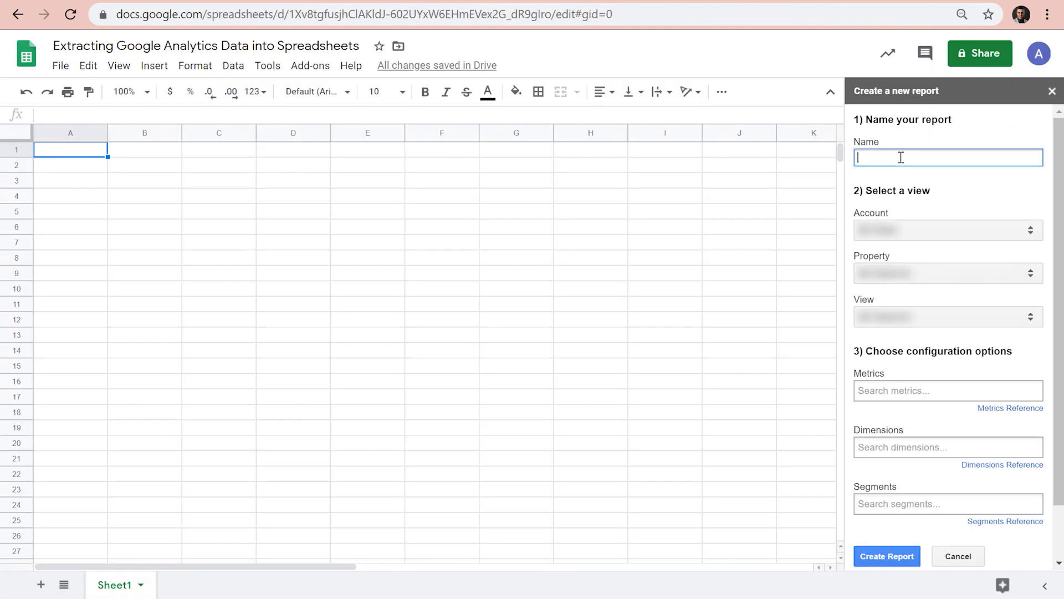
{"action": "type", "text": "My report"}
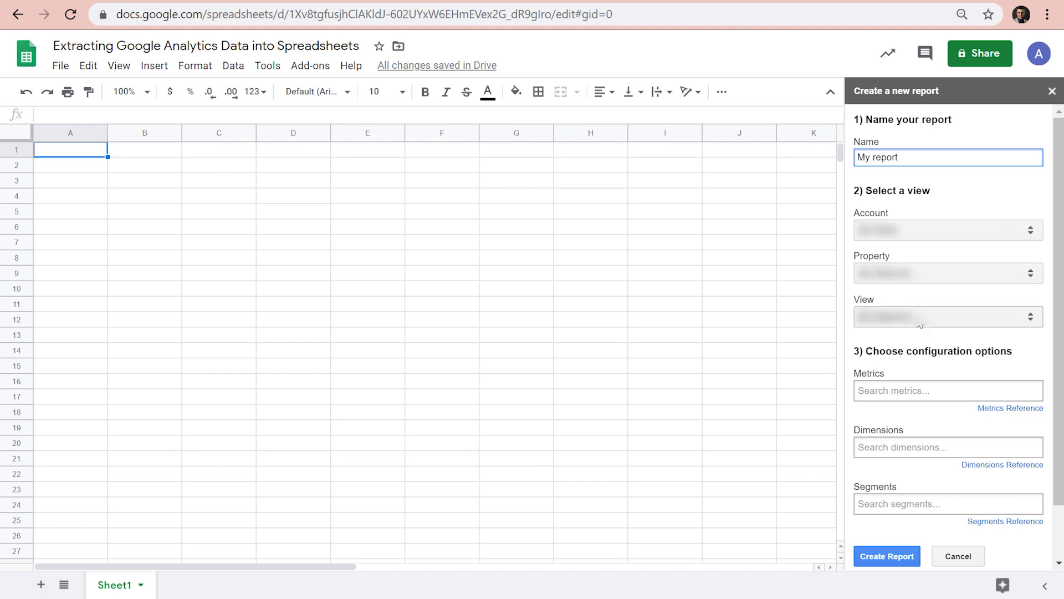
{"action": "left_click", "coordinate": [936, 389]}
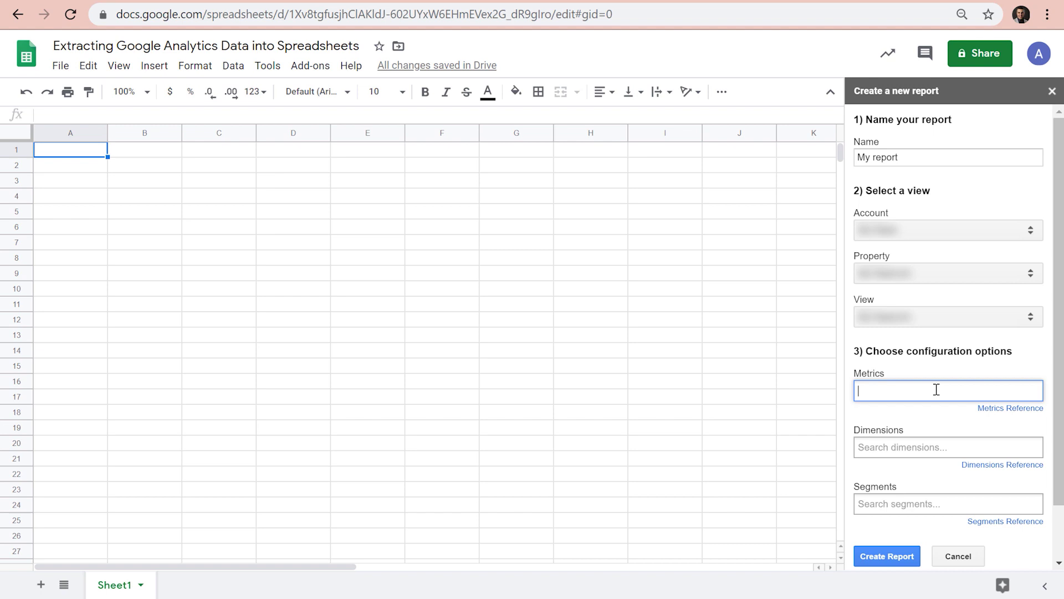
{"action": "type", "text": "users"}
{"action": "key", "text": "Return"}
{"action": "type", "text": "new users"}
{"action": "key", "text": "Return"}
{"action": "type", "text": "ses"}
{"action": "key", "text": "Return"}
- Add Bounce Rate, Pages / Session, Avg. Session Duration, Ecommerce Conversion Rate and Transactions metrics
{"action": "type", "text": "bo"}
{"action": "key", "text": "Down"}
{"action": "key", "text": "Return"}
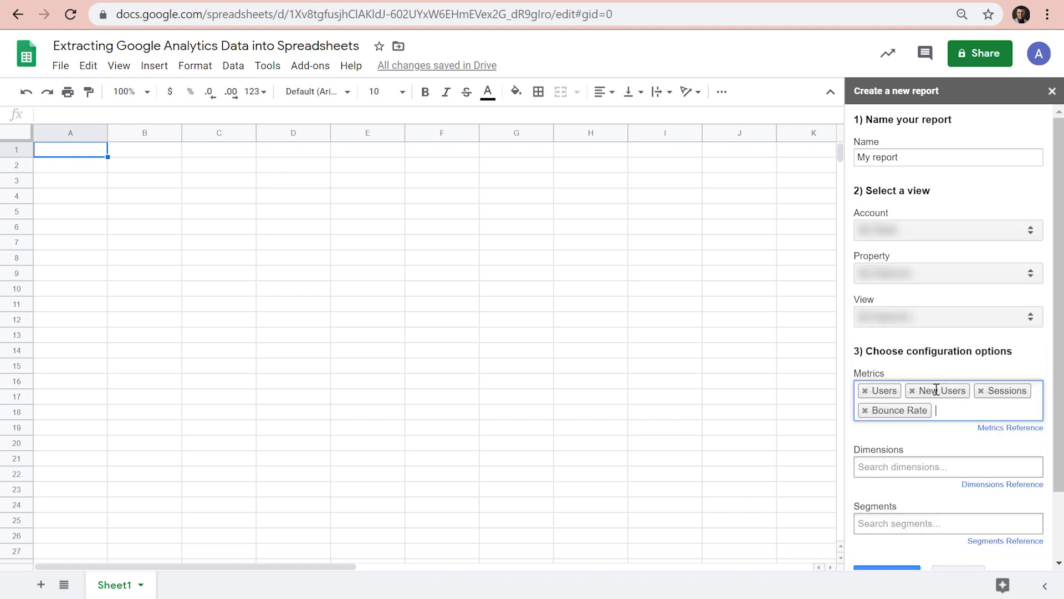
{"action": "type", "text": "pages"}
{"action": "key", "text": "Return"}
{"action": "type", "text": "avg. session"}
{"action": "key", "text": "Return"}
{"action": "type", "text": "ecomme"}
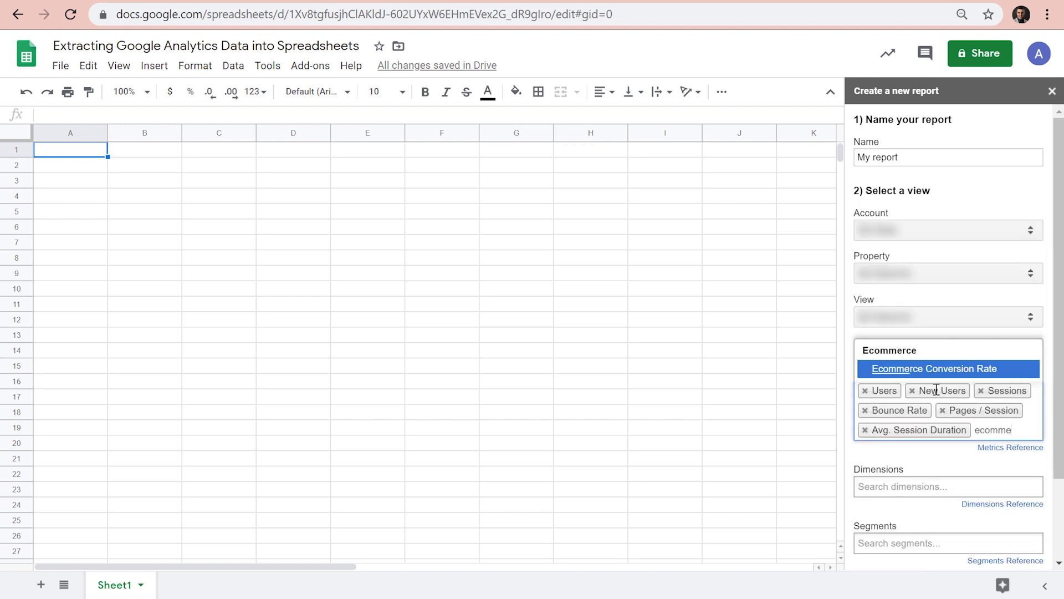
{"action": "key", "text": "Return"}
{"action": "type", "text": "trans"}
{"action": "key", "text": "Return"}
{"action": "type", "text": "rev"}
{"action": "key", "text": "Return"}
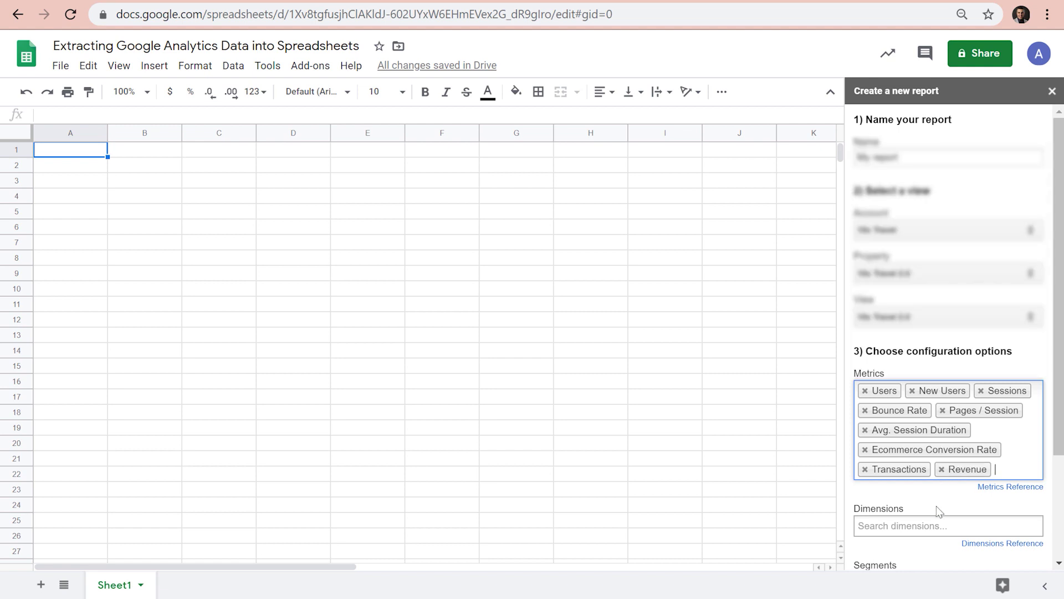
- Set Source / Medium as the report's dimension
{"action": "scroll", "coordinate": [942, 499], "scroll_direction": "down", "scroll_amount": 2}
{"action": "left_click", "coordinate": [946, 462]}
{"action": "type", "text": "source"}
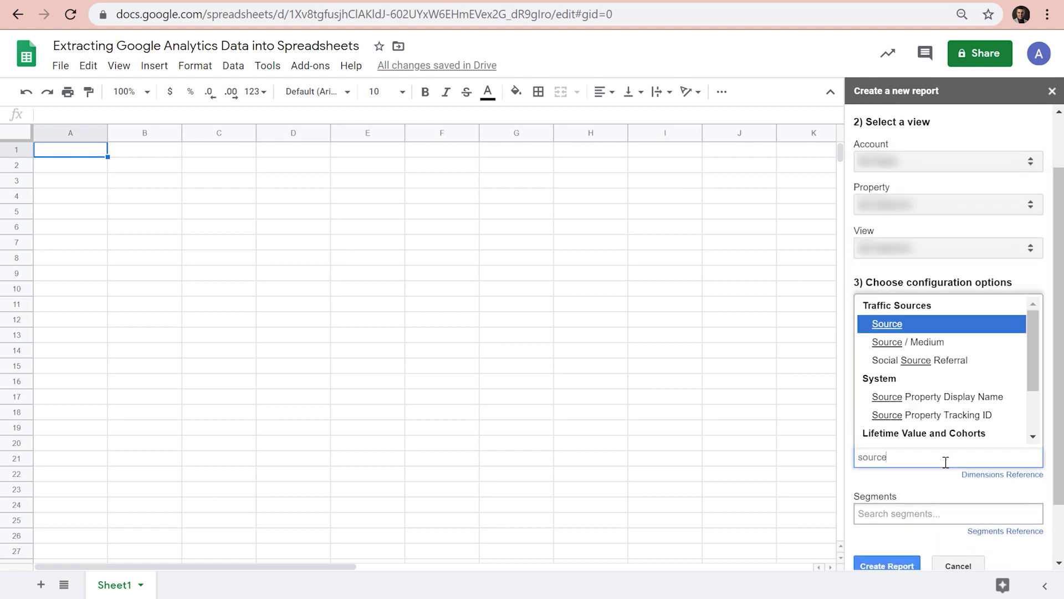
{"action": "key", "text": "Down"}
{"action": "key", "text": "Return"}
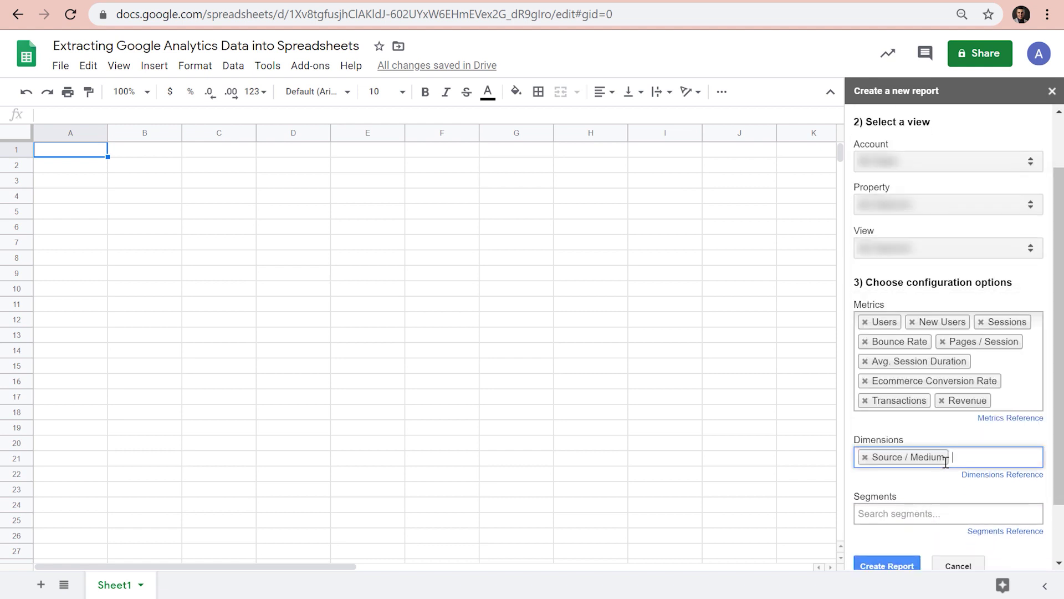
- Add the All Users and Direct Traffic segments and create the report
{"action": "left_click", "coordinate": [950, 513]}
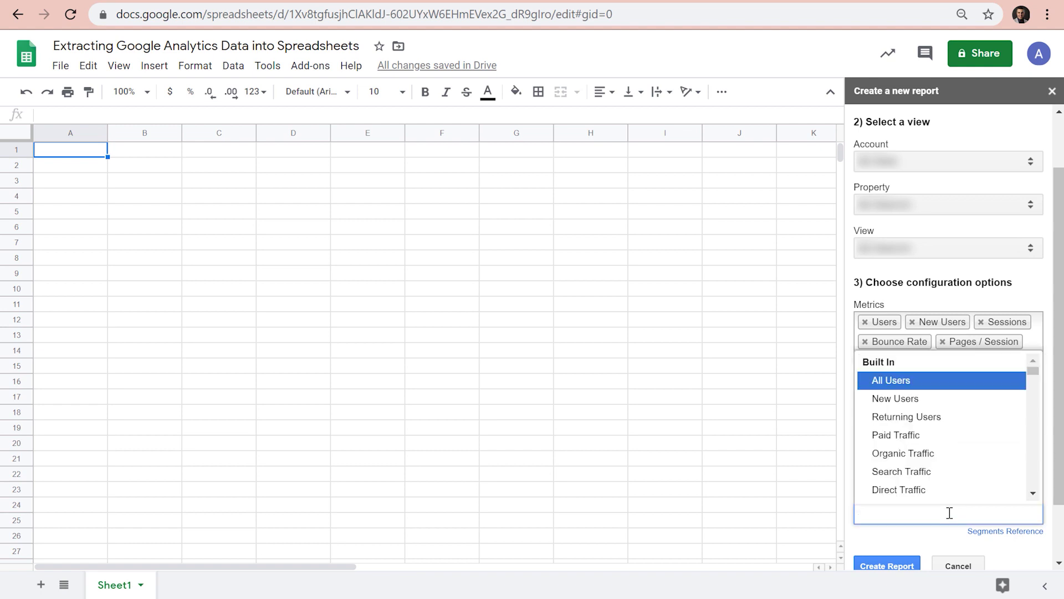
{"action": "key", "text": "Return"}
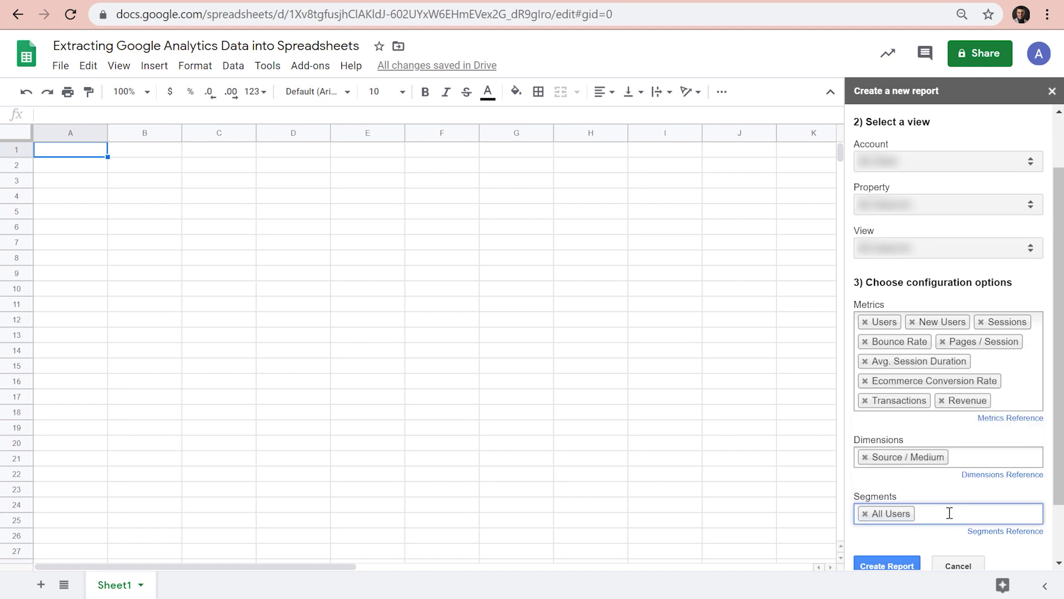
{"action": "type", "text": "dir"}
{"action": "key", "text": "Return"}
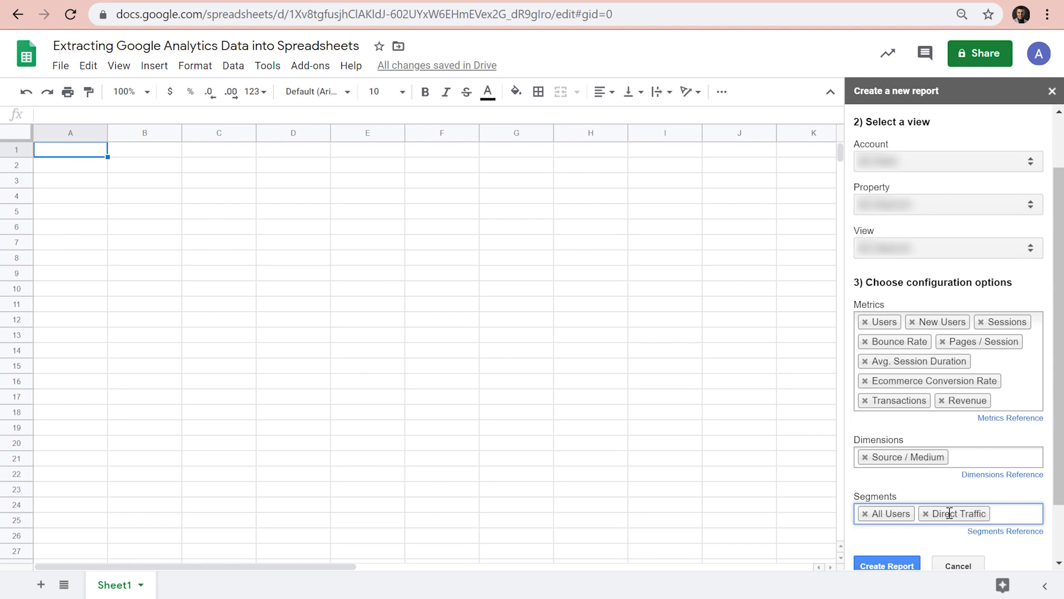
{"action": "left_click", "coordinate": [902, 564]}
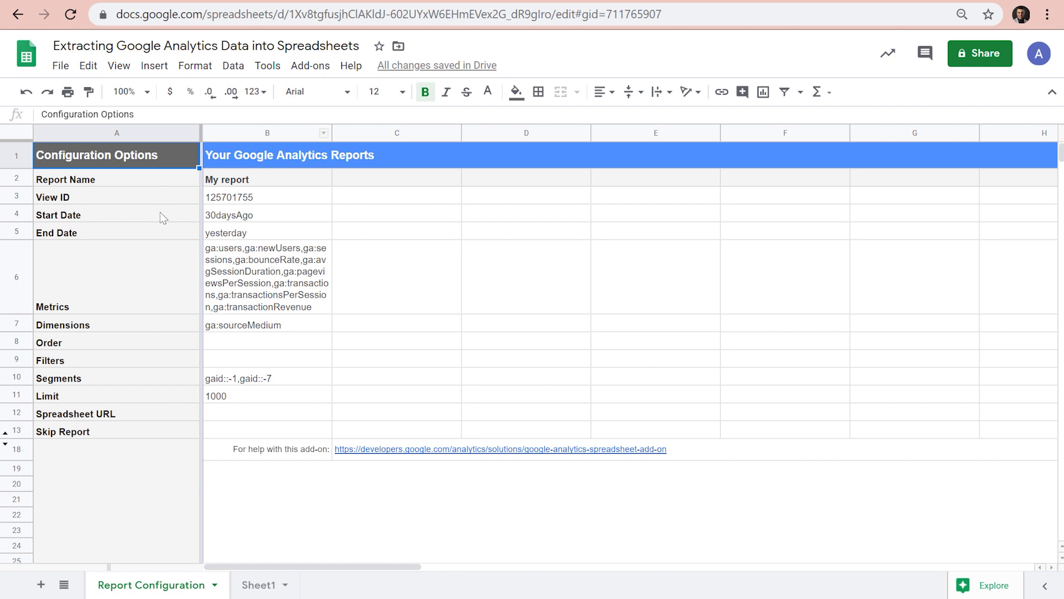
- Set the report's start date to 2020-01-01 and end date to 2020-03-31
{"action": "left_click_drag", "start_coordinate": [163, 217], "coordinate": [272, 233]}
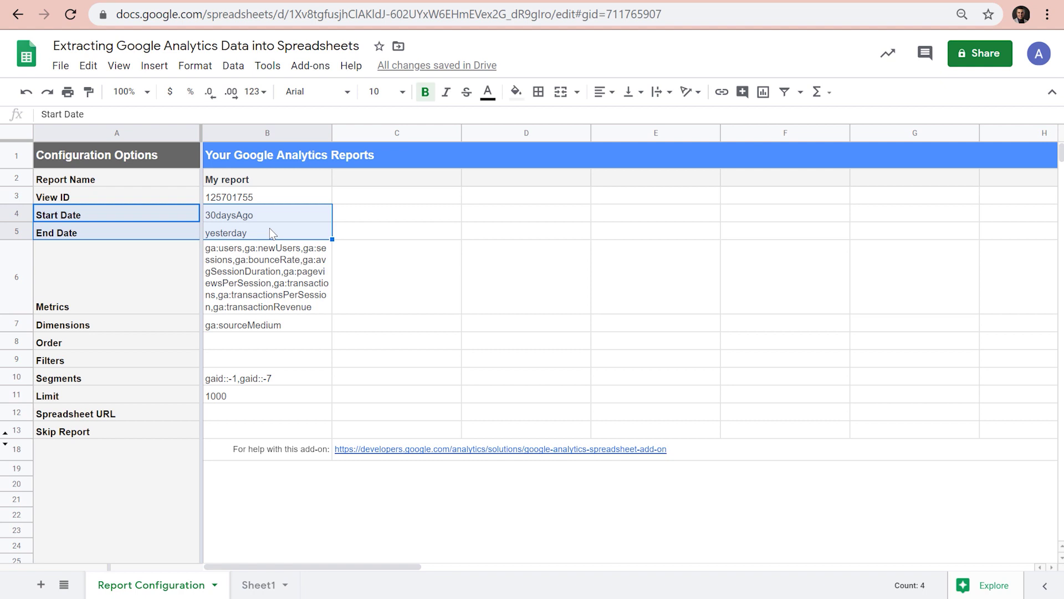
{"action": "left_click", "coordinate": [269, 216]}
{"action": "type", "text": "2020-01-01"}
{"action": "key", "text": "Return"}
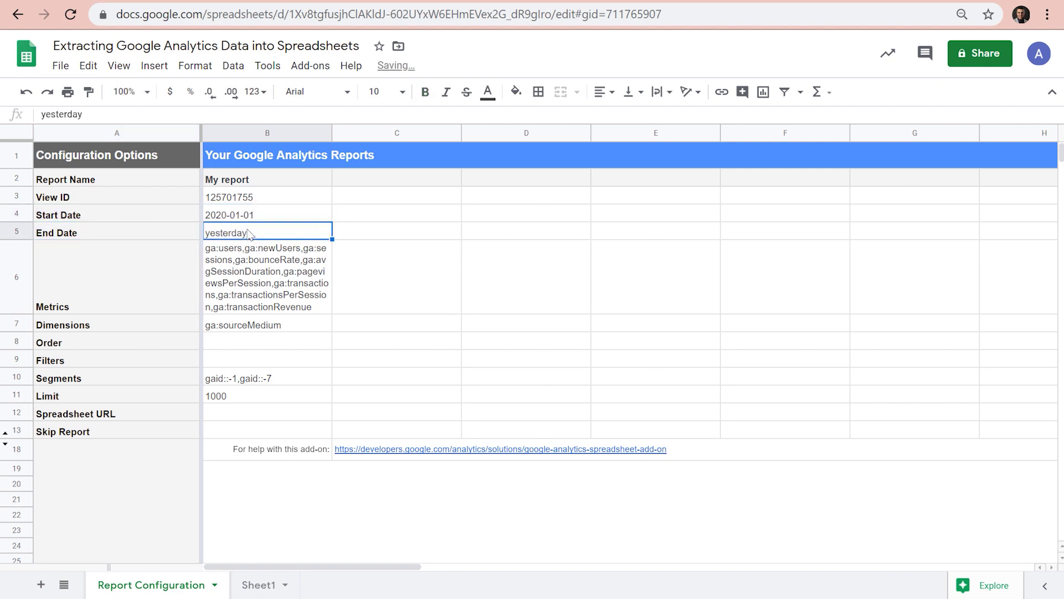
{"action": "type", "text": "2020-03-31"}
{"action": "key", "text": "Return"}
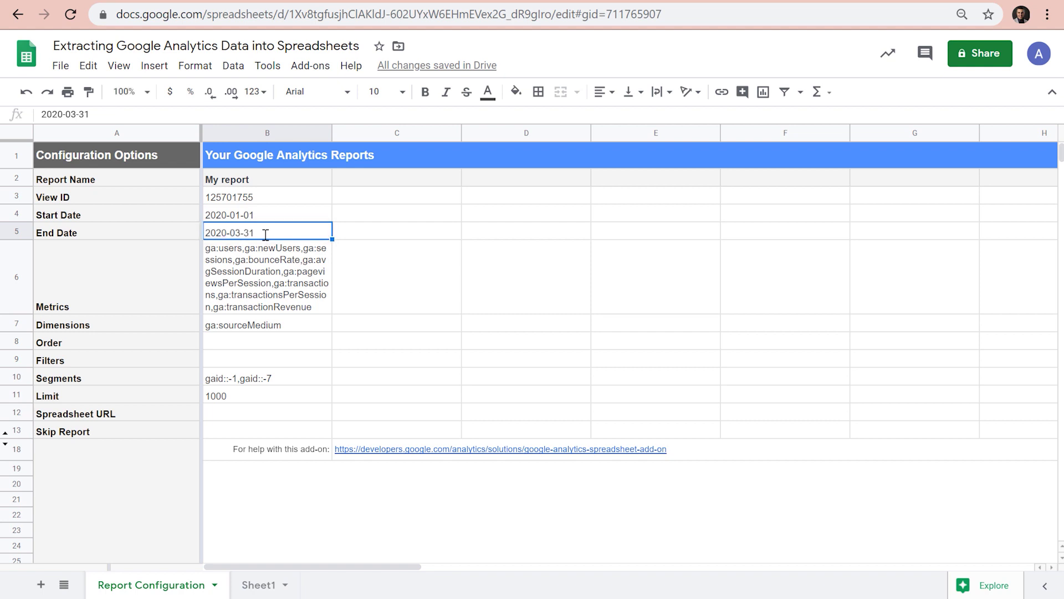
- Clear the 1000 limit in B11 and enter the filter ga:country==United States in B9
{"action": "left_click", "coordinate": [265, 345]}
{"action": "left_click", "coordinate": [268, 365]}
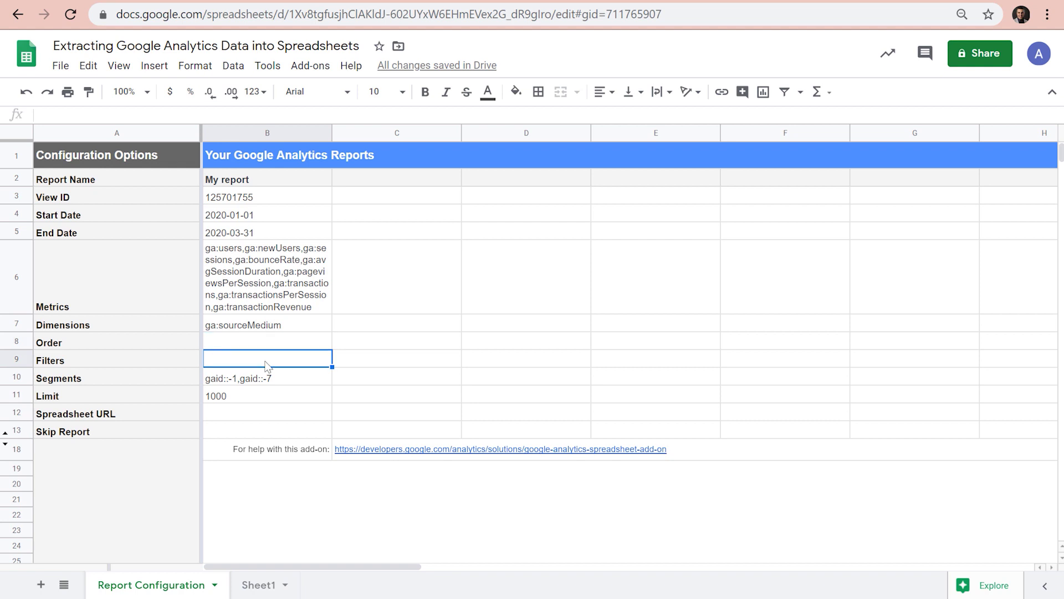
{"action": "left_click", "coordinate": [259, 394]}
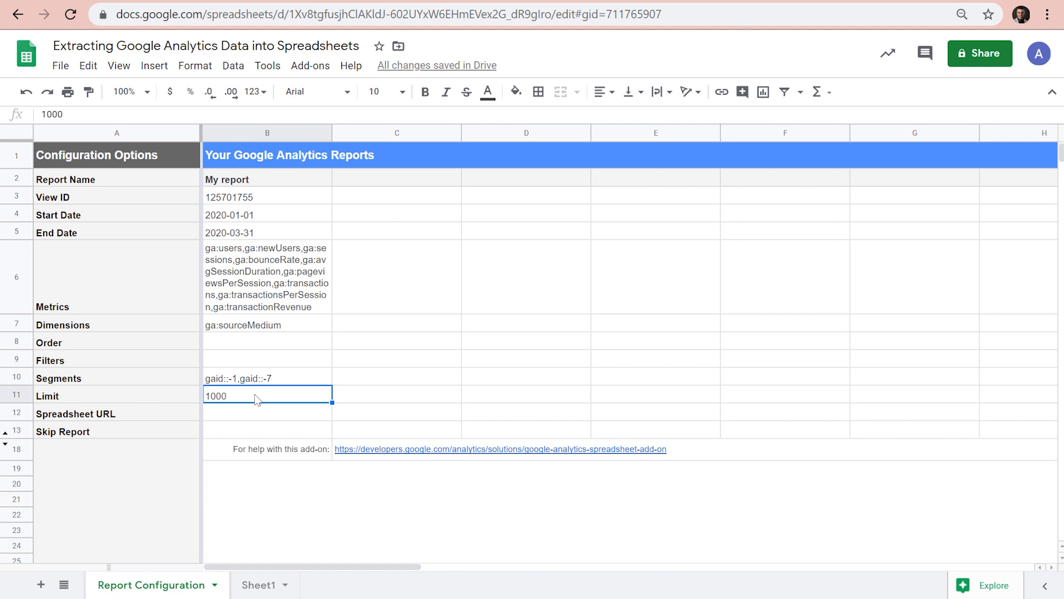
{"action": "key", "text": "Delete"}
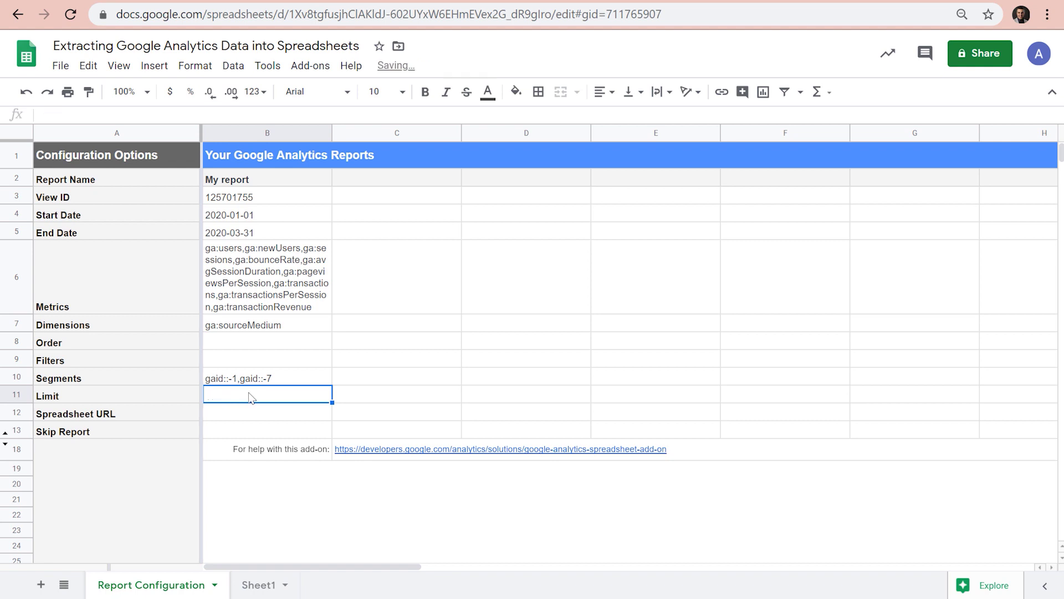
{"action": "left_click", "coordinate": [263, 417]}
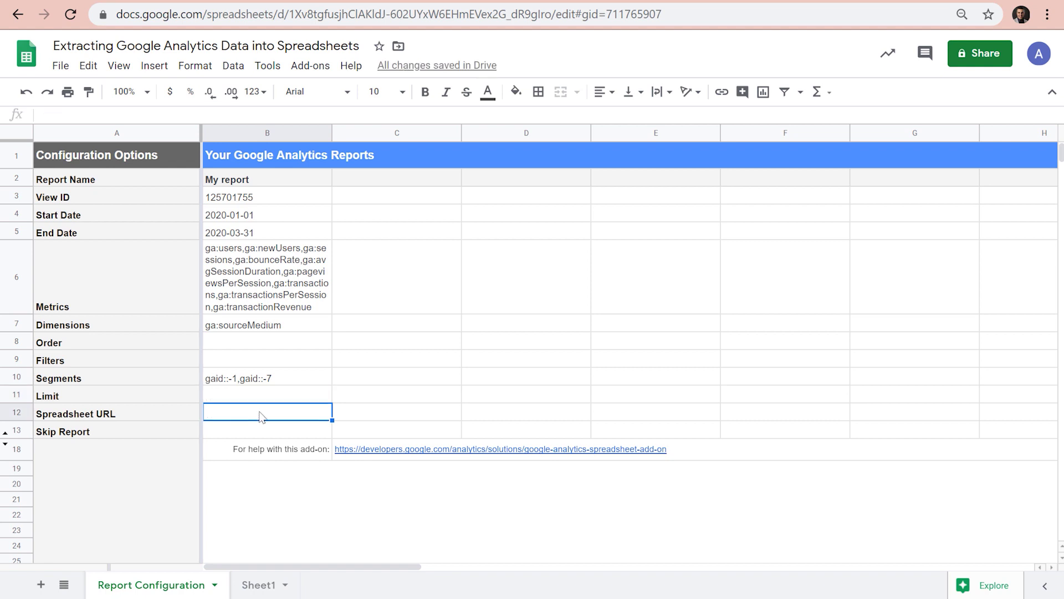
{"action": "left_click", "coordinate": [247, 362]}
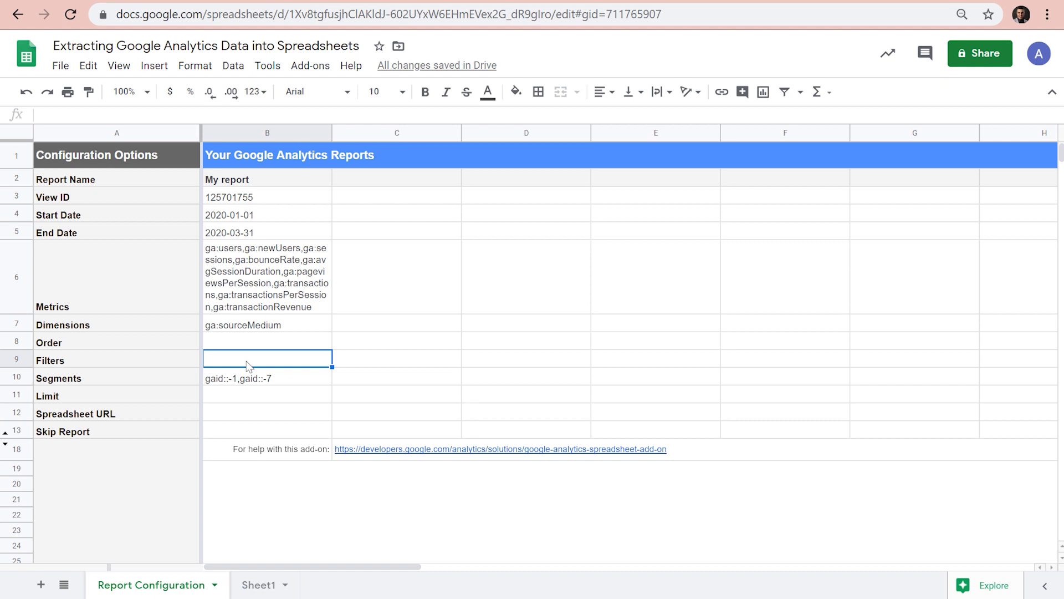
{"action": "type", "text": "ga:country==United States"}
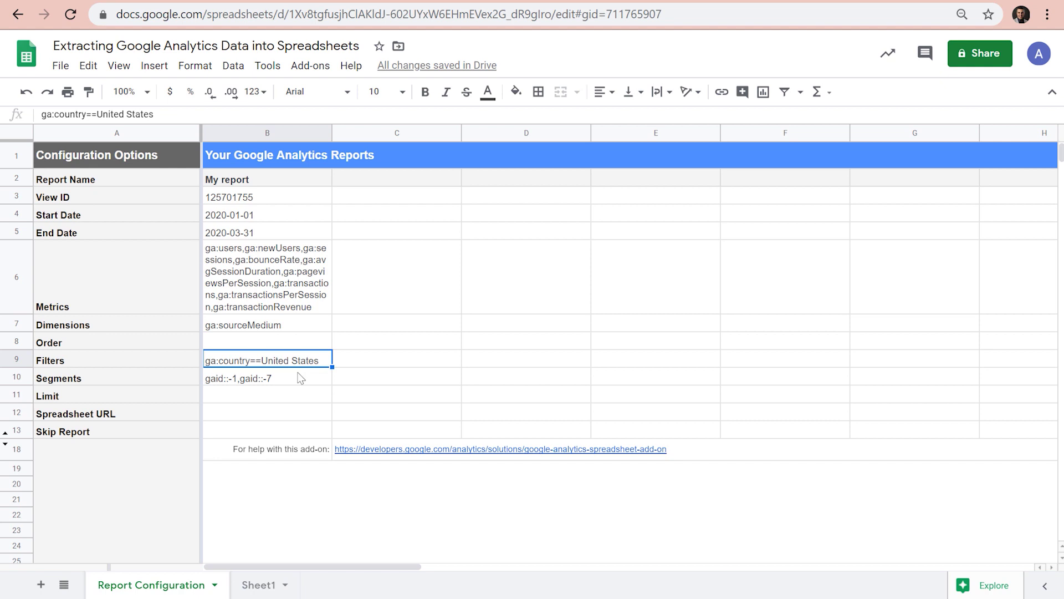
- Run the Google Analytics reports, producing My report with 687 Source / Medium results
{"action": "left_click", "coordinate": [308, 70]}
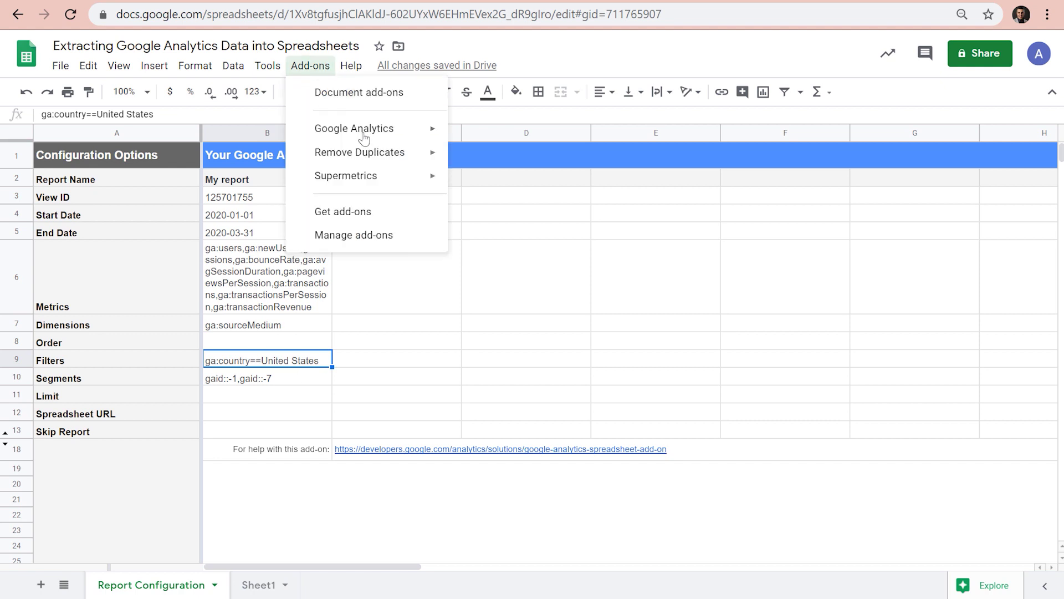
{"action": "mouse_move", "coordinate": [364, 136]}
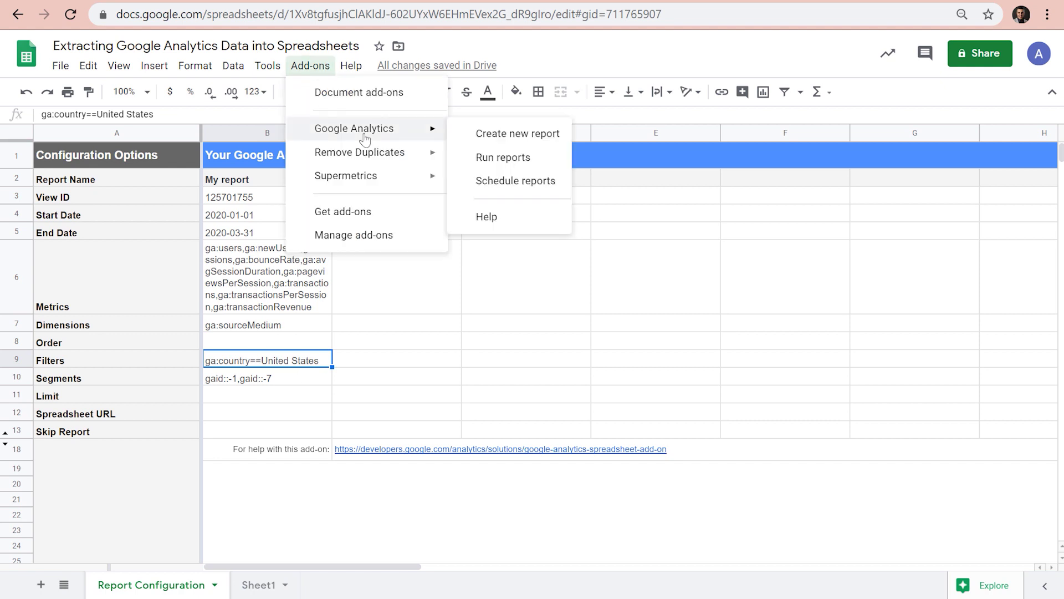
{"action": "left_click", "coordinate": [502, 159]}
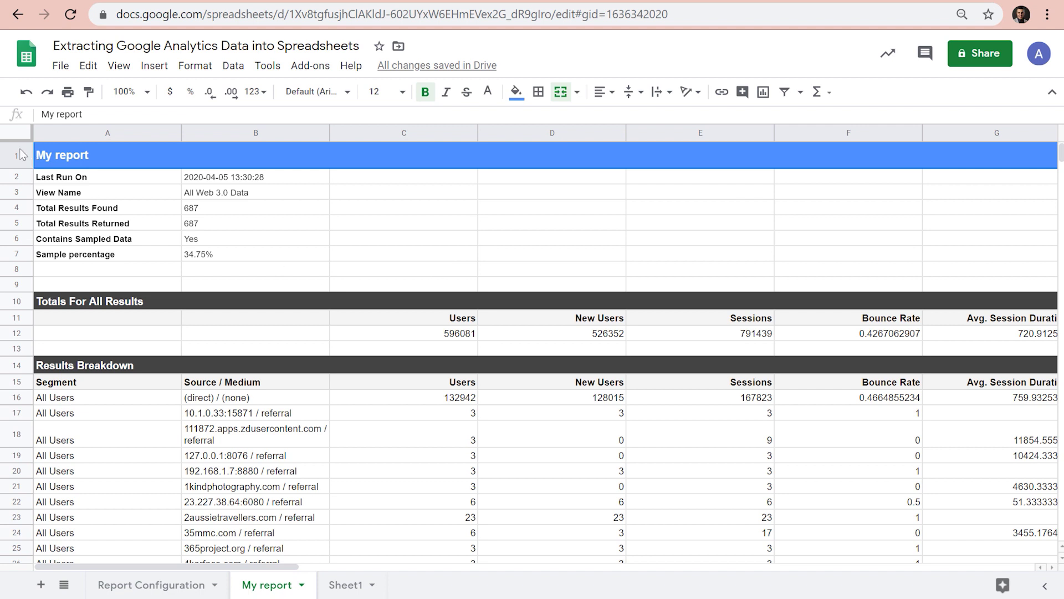
{"action": "mouse_move", "coordinate": [23, 156]}
{"action": "left_mouse_down"}
{"action": "mouse_move", "coordinate": [8, 222]}
{"action": "mouse_move", "coordinate": [14, 356]}
{"action": "left_mouse_up"}
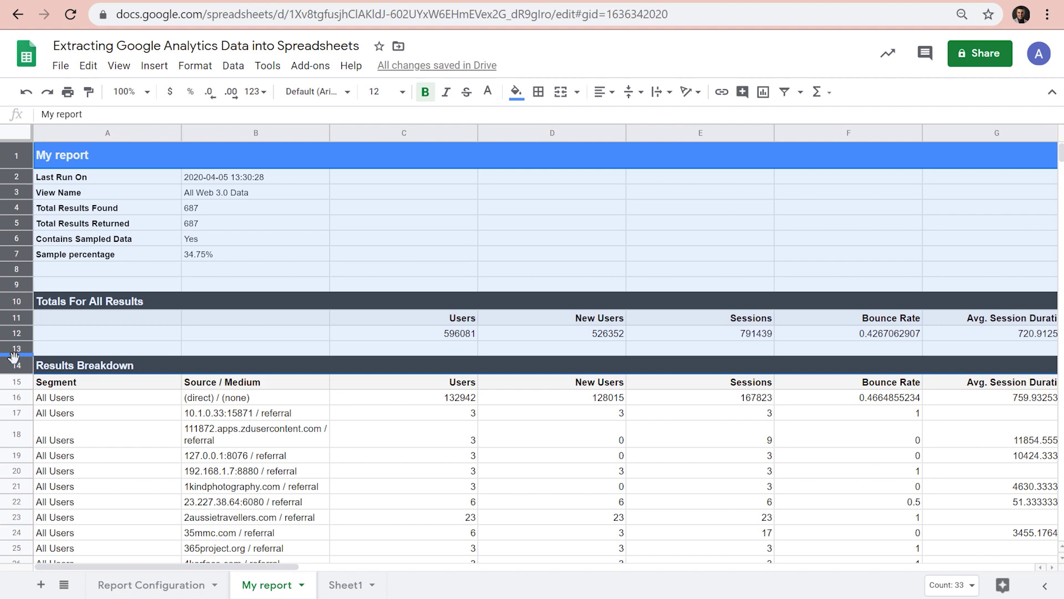
{"action": "left_click", "coordinate": [67, 244]}
{"action": "left_click_drag", "start_coordinate": [67, 244], "coordinate": [226, 242]}
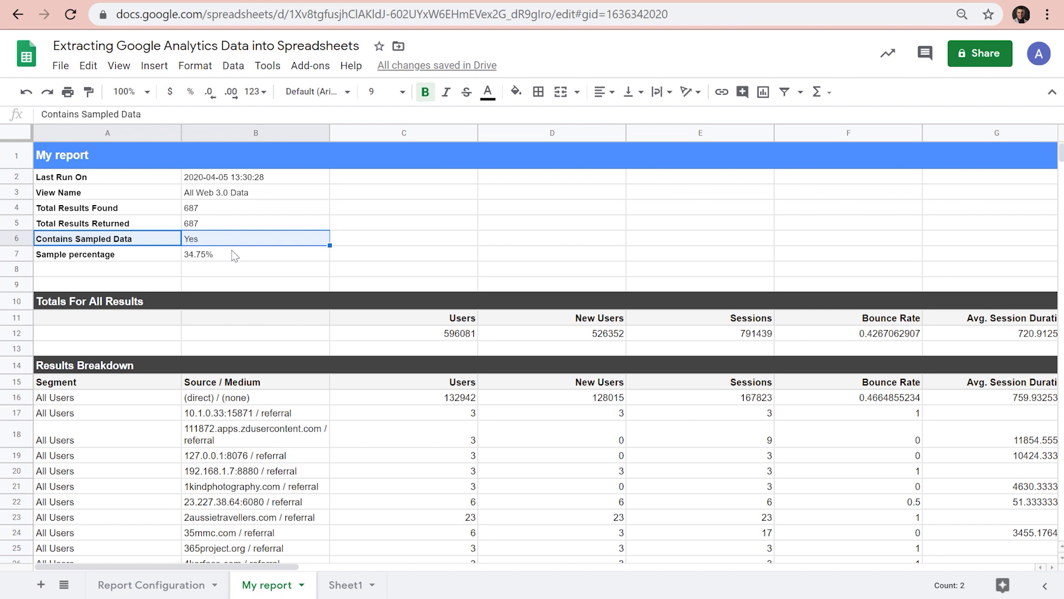
{"action": "left_click", "coordinate": [238, 255]}
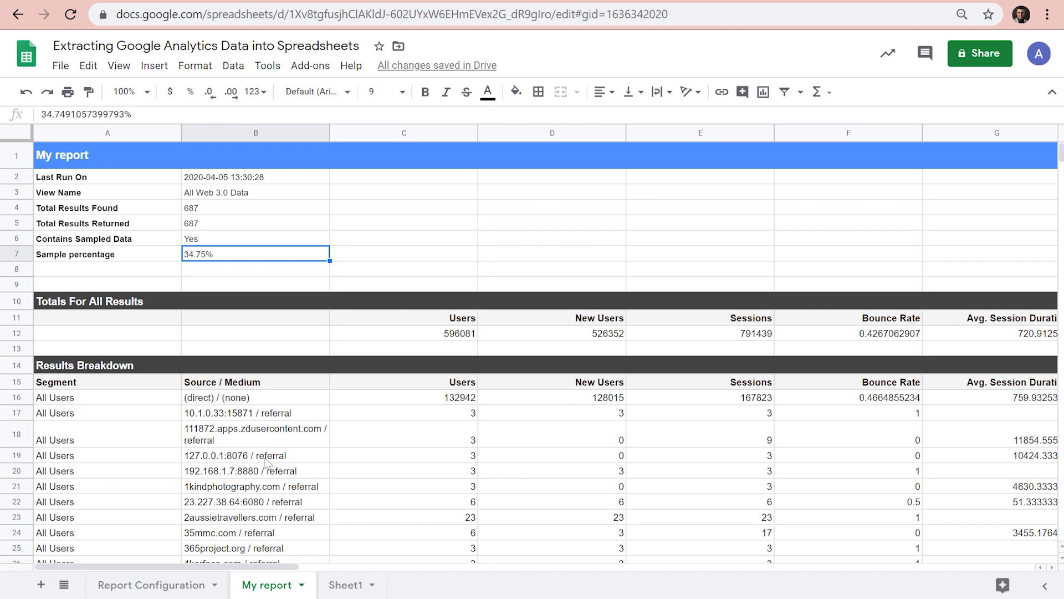
- Enable automatic report runs every day between 4 and 5 a.m. and save the schedule
{"action": "left_click", "coordinate": [317, 69]}
{"action": "mouse_move", "coordinate": [354, 135]}
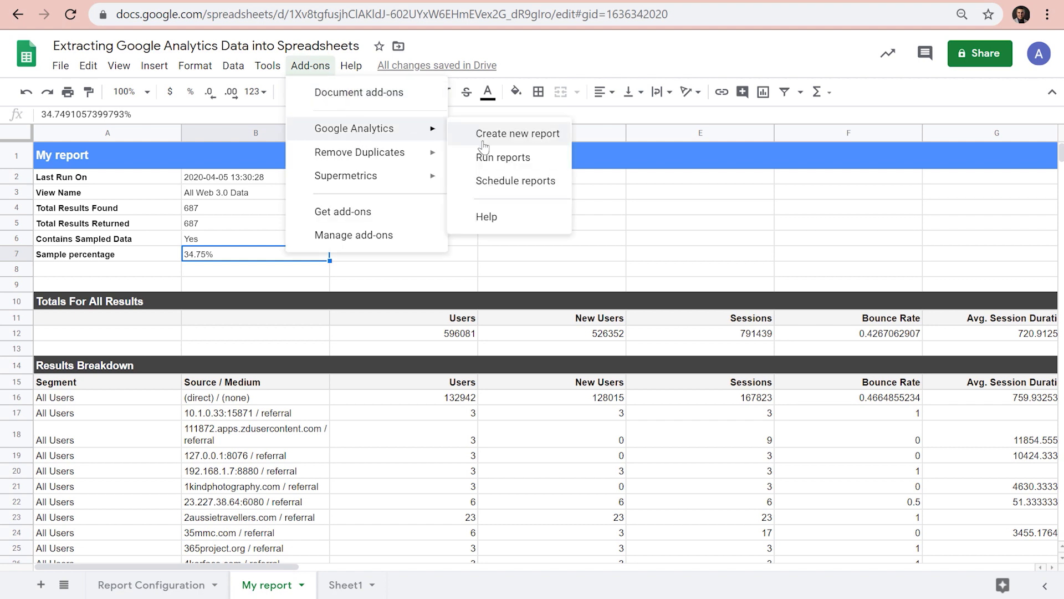
{"action": "left_click", "coordinate": [506, 188]}
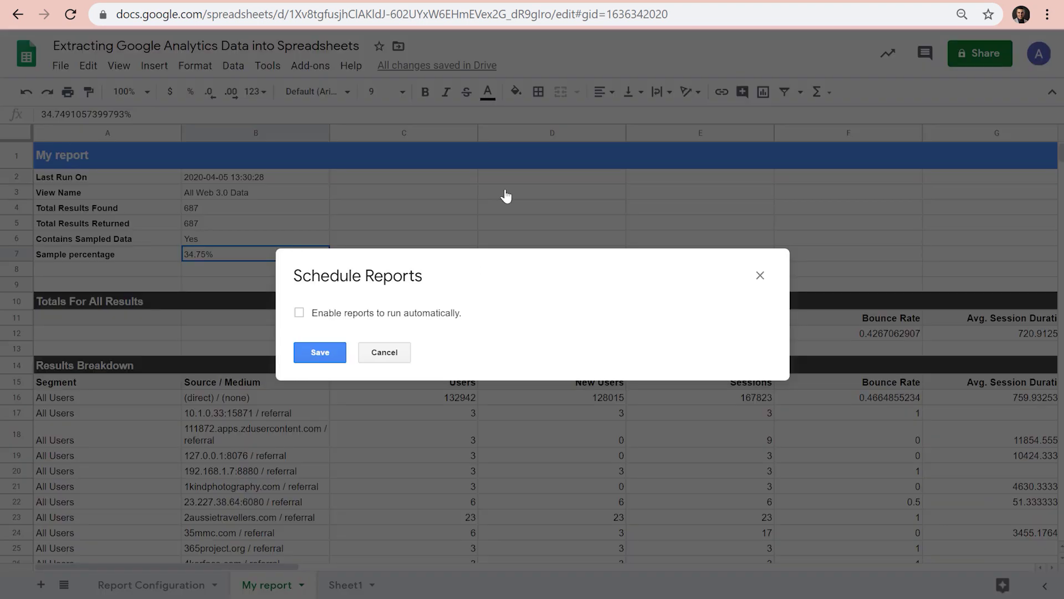
{"action": "left_click", "coordinate": [300, 313]}
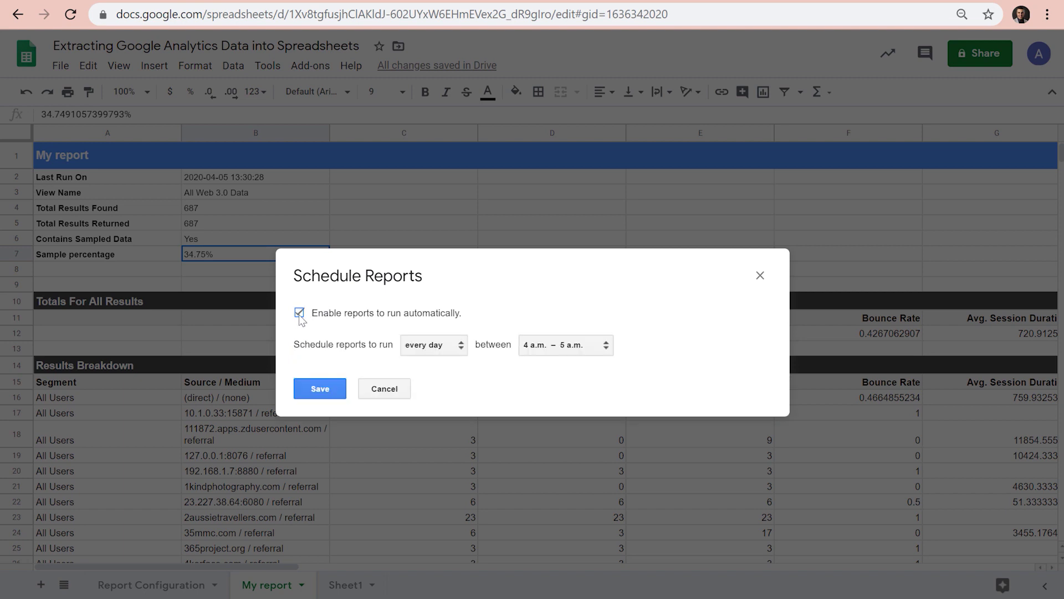
{"action": "left_click", "coordinate": [438, 345]}
{"action": "left_click", "coordinate": [442, 368]}
{"action": "left_click", "coordinate": [444, 353]}
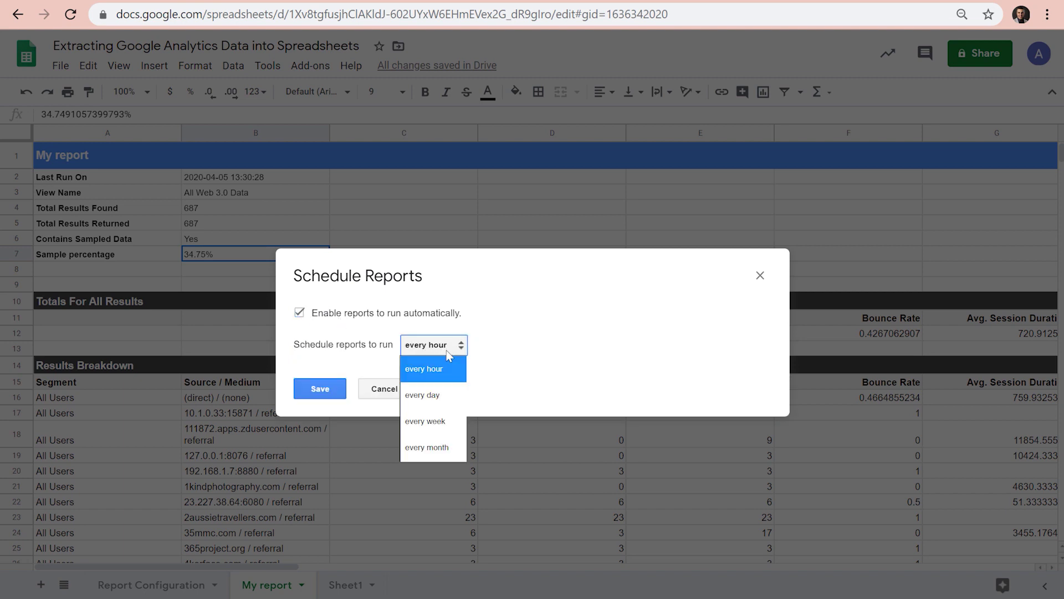
{"action": "left_click", "coordinate": [449, 394]}
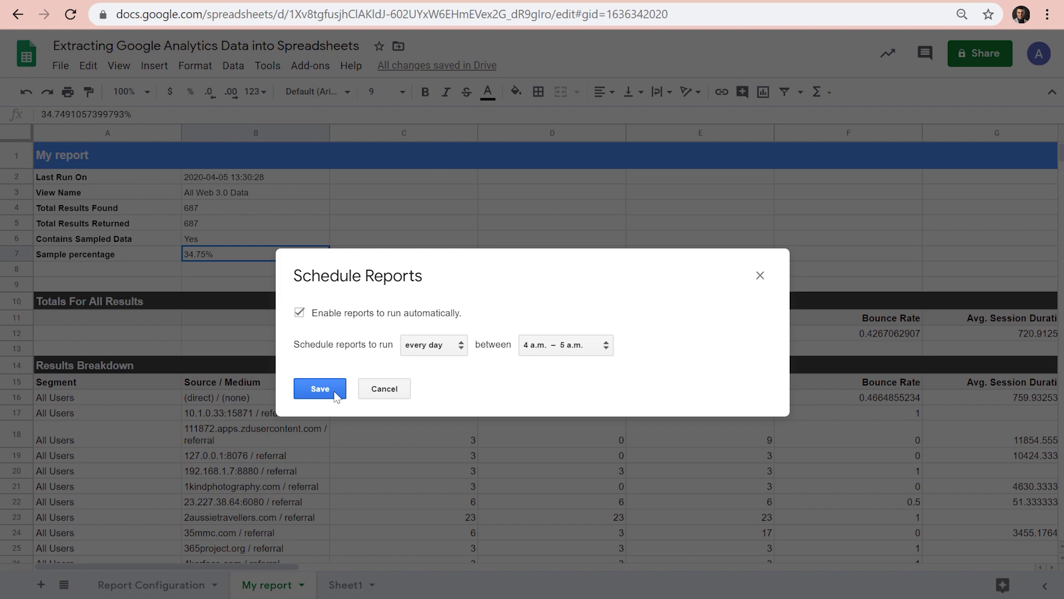
{"action": "left_click", "coordinate": [327, 390]}
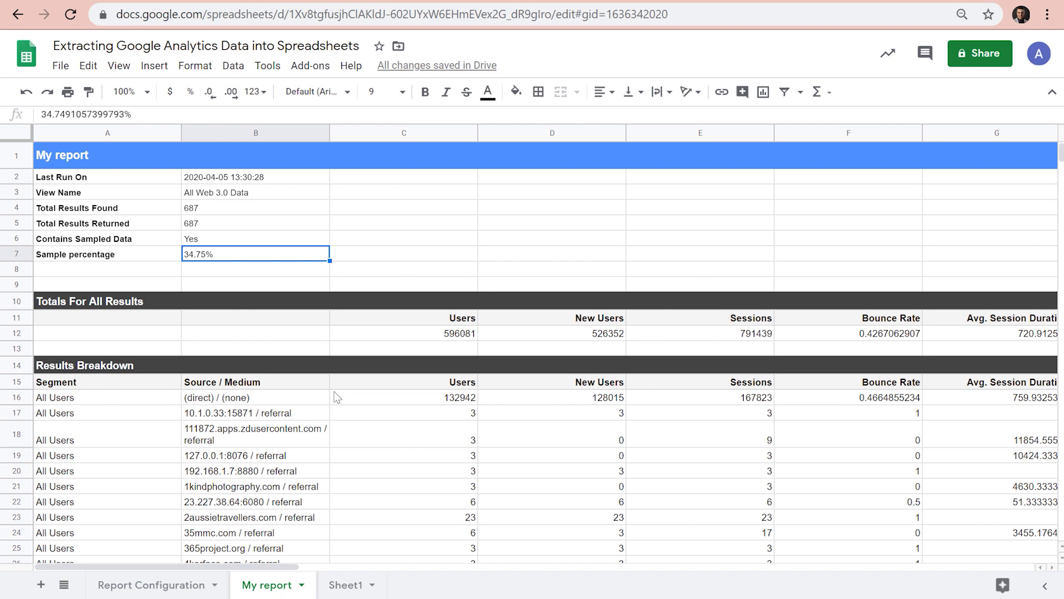
- Show Report Configuration with a fresh Create new report panel and select dates B4:B5
{"action": "left_click", "coordinate": [187, 593]}
{"action": "left_click", "coordinate": [311, 65]}
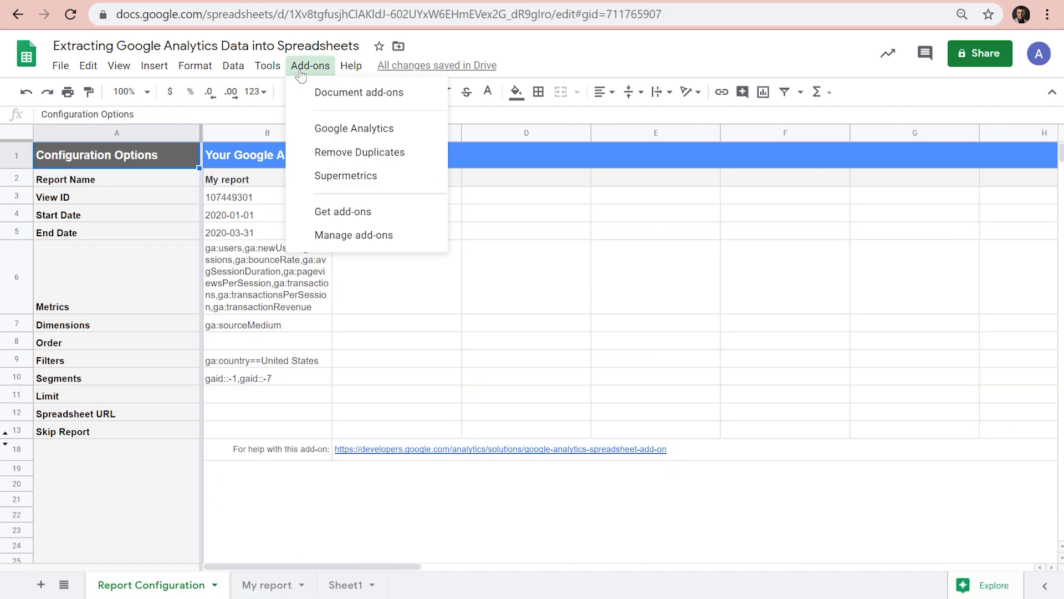
{"action": "mouse_move", "coordinate": [349, 133]}
{"action": "left_click", "coordinate": [480, 133]}
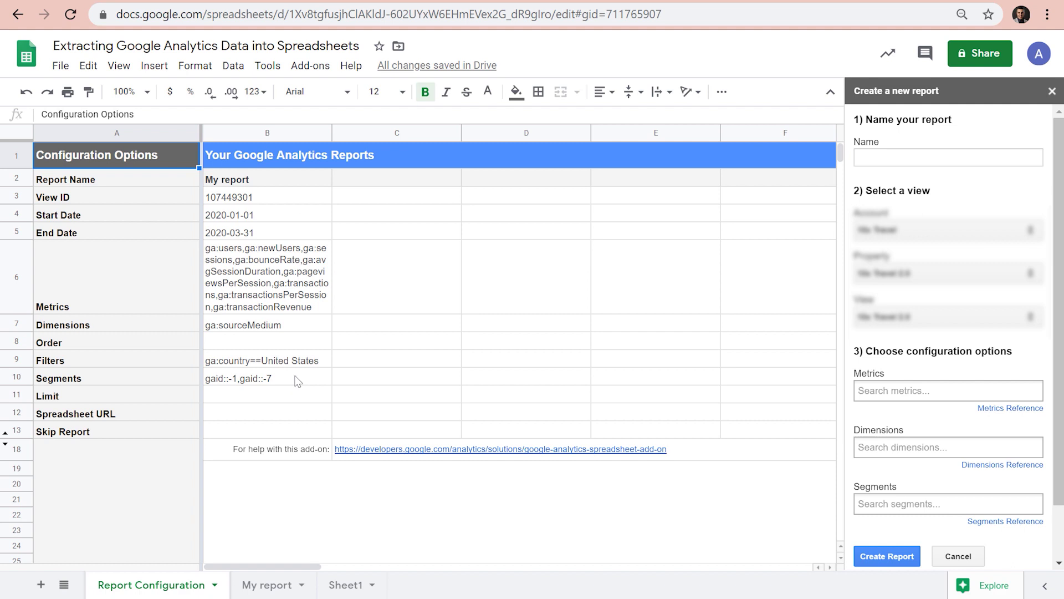
{"action": "left_click_drag", "start_coordinate": [295, 224], "coordinate": [294, 244]}
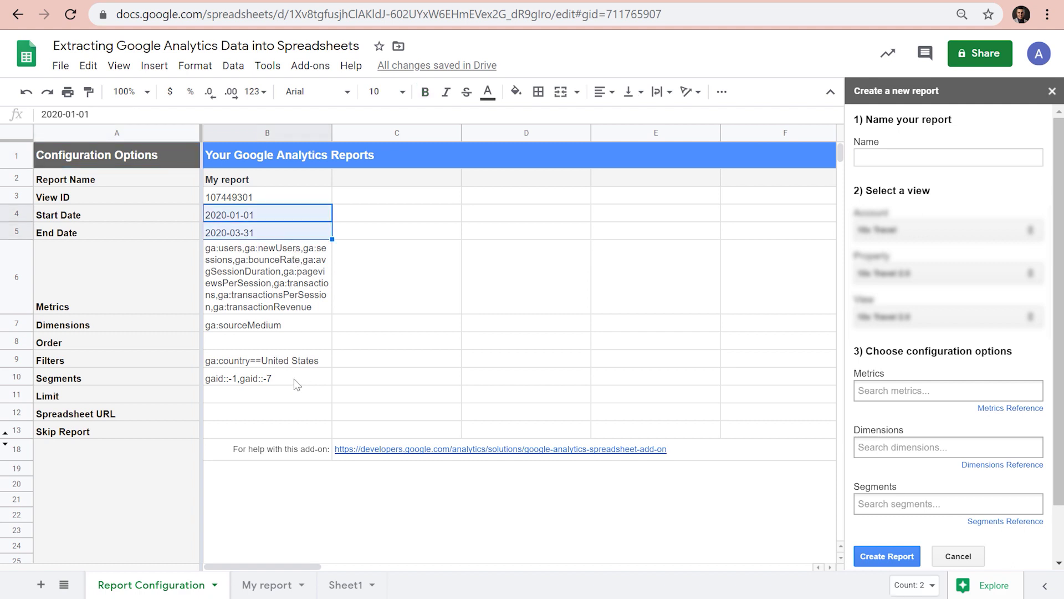
- Review My report's title, run-detail rows and sample percentage, then move to the presentation
{"action": "left_click", "coordinate": [280, 591]}
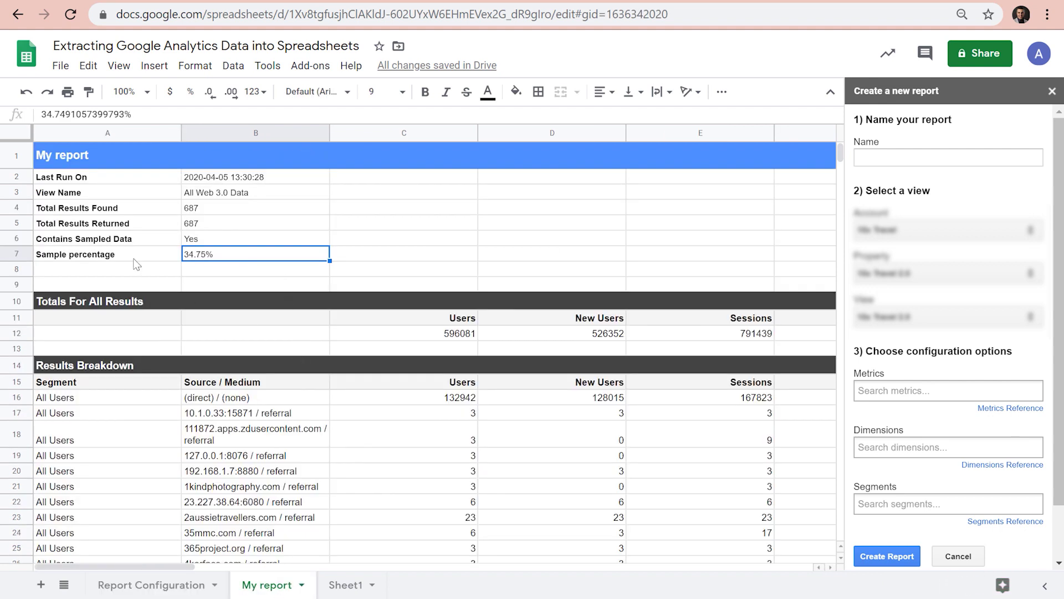
{"action": "left_click_drag", "start_coordinate": [15, 156], "coordinate": [16, 359]}
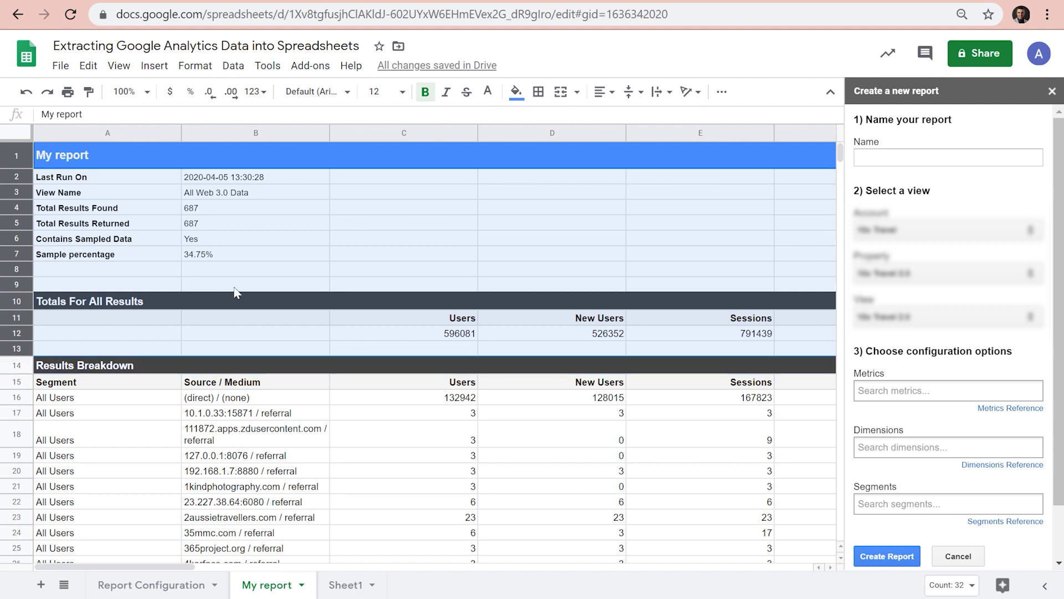
{"action": "left_click", "coordinate": [224, 255]}
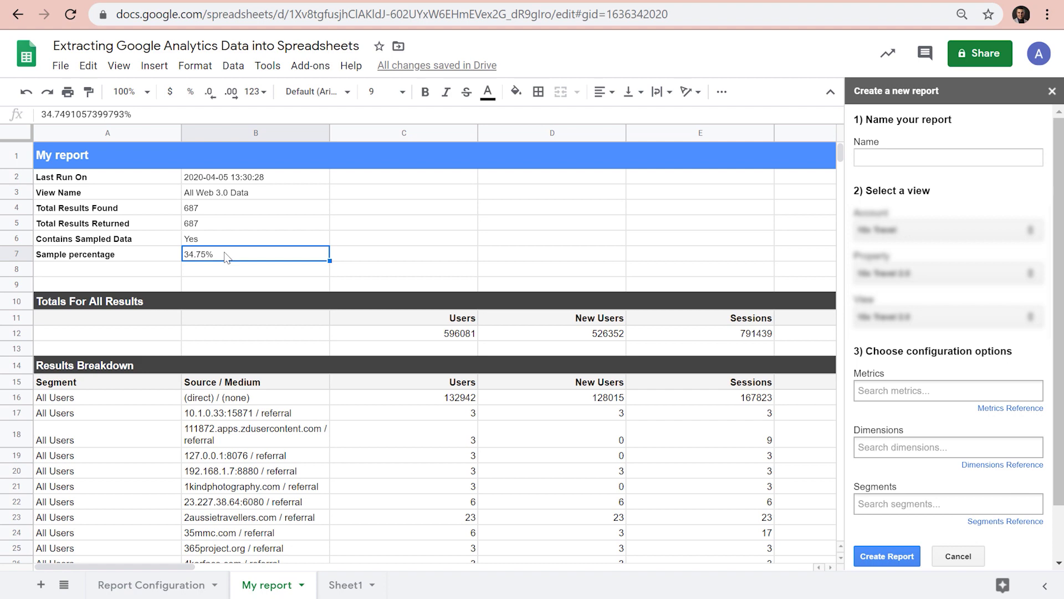
{"action": "key", "text": "ctrl+Tab"}
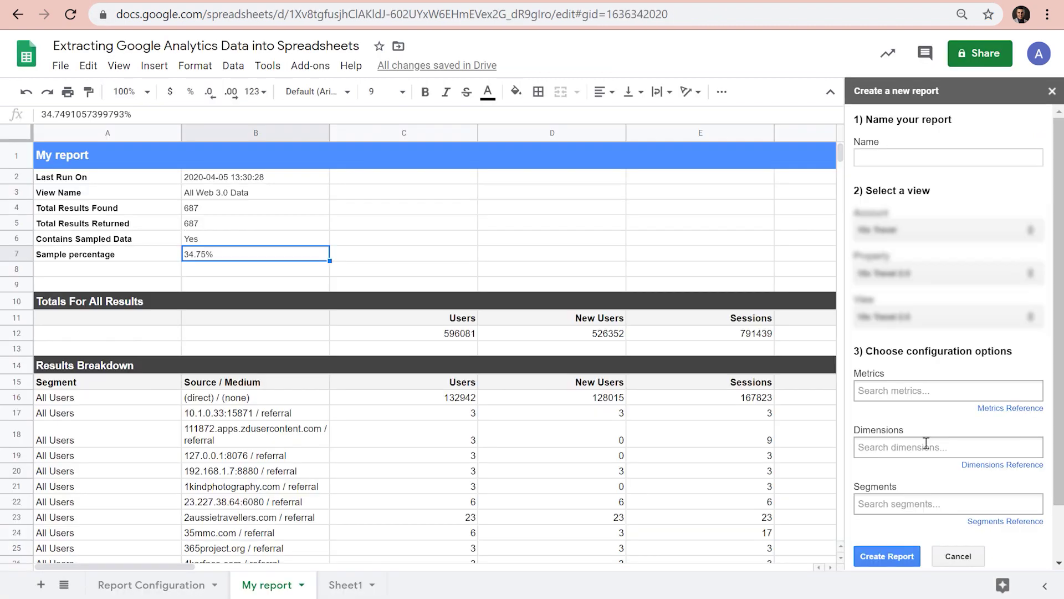
{"action": "left_click", "coordinate": [925, 443]}
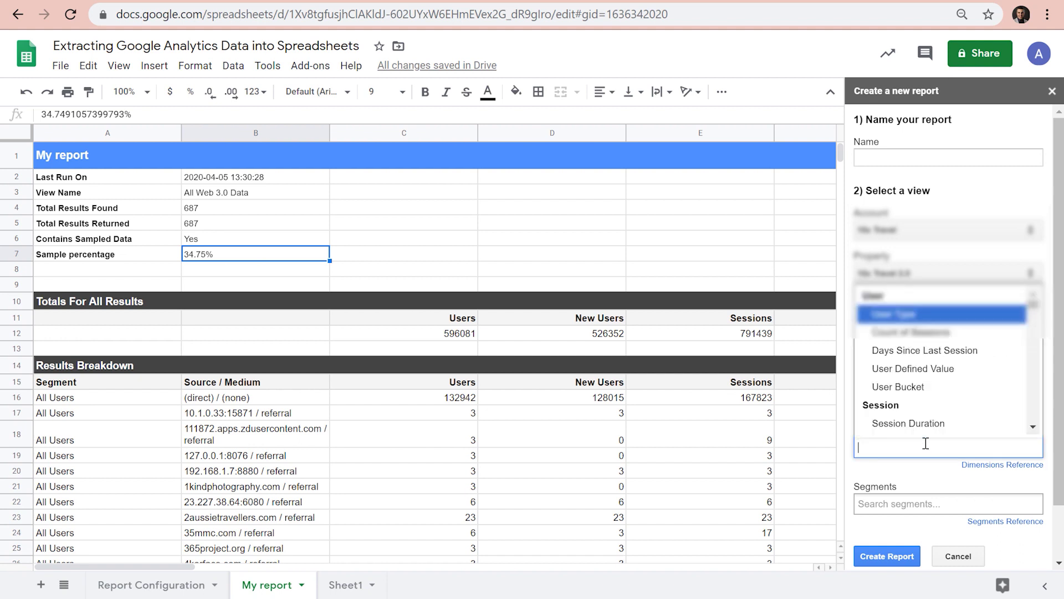
{"action": "type", "text": "source"}
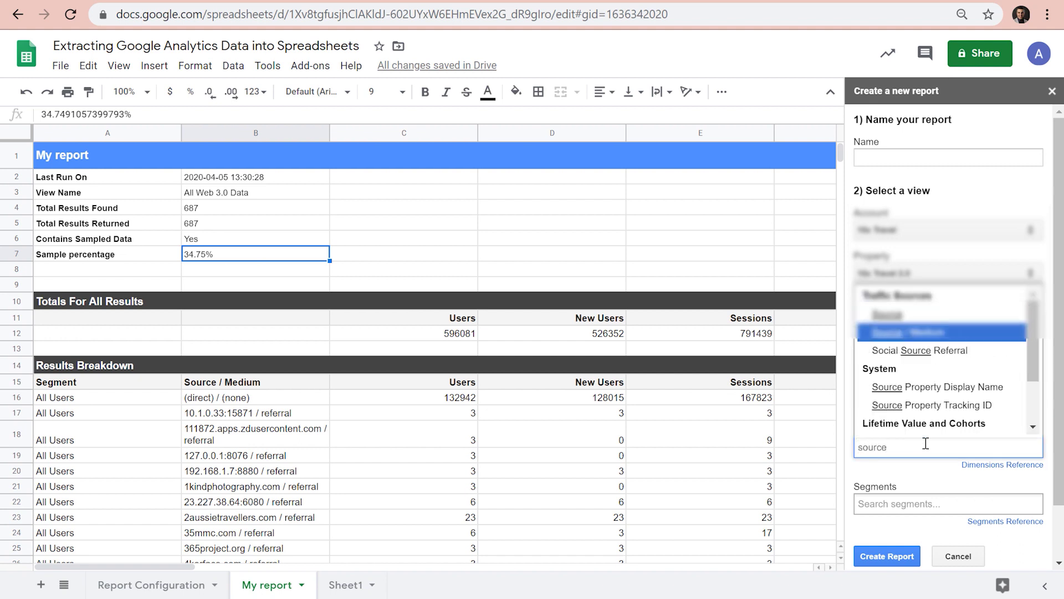
{"action": "key", "text": "BackSpace"}
{"action": "key", "text": "BackSpace"}
{"action": "key", "text": "BackSpace"}
{"action": "key", "text": "BackSpace"}
{"action": "key", "text": "BackSpace"}
{"action": "key", "text": "BackSpace"}
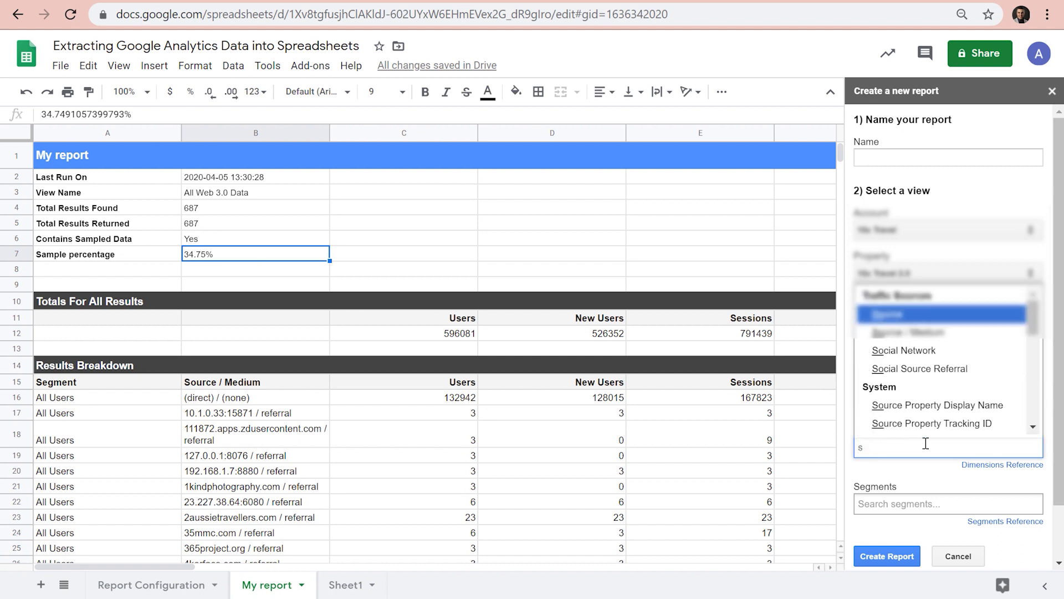
{"action": "type", "text": "Source"}
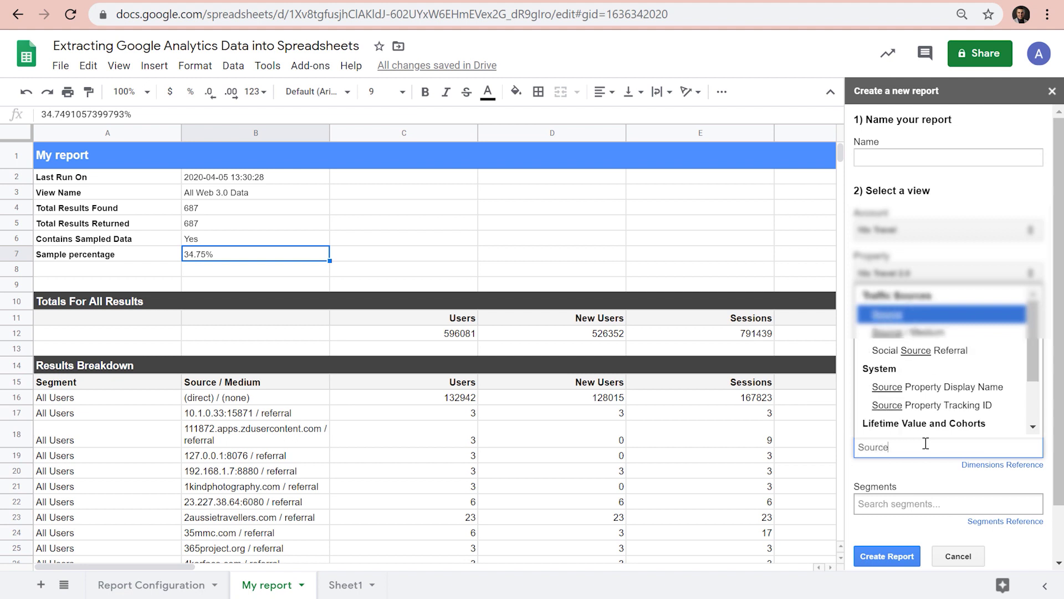
{"action": "type", "text": "/medium"}
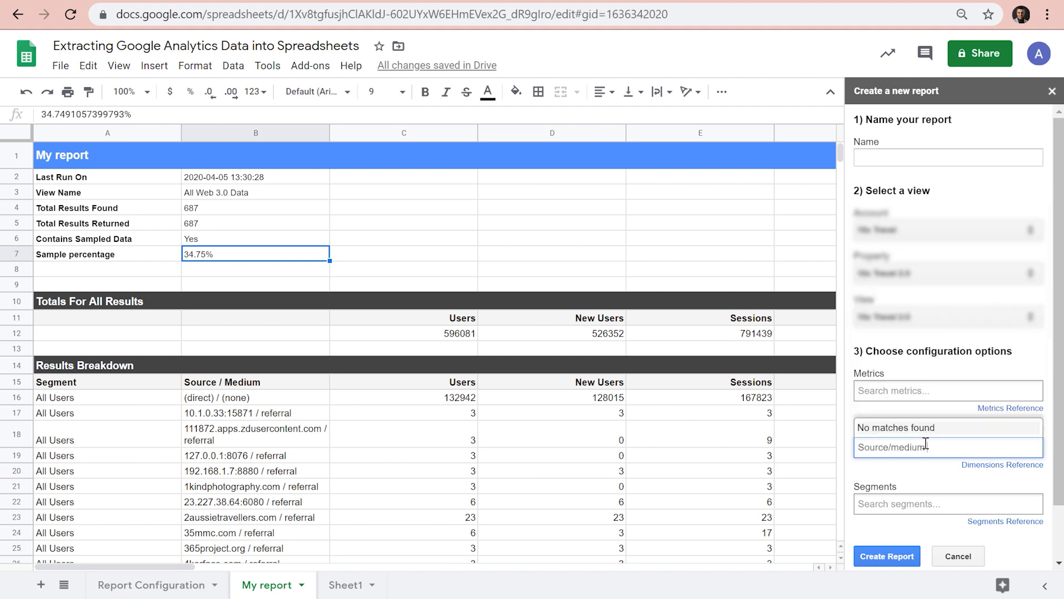
{"action": "type", "text": " Path"}
{"action": "left_click", "coordinate": [903, 390]}
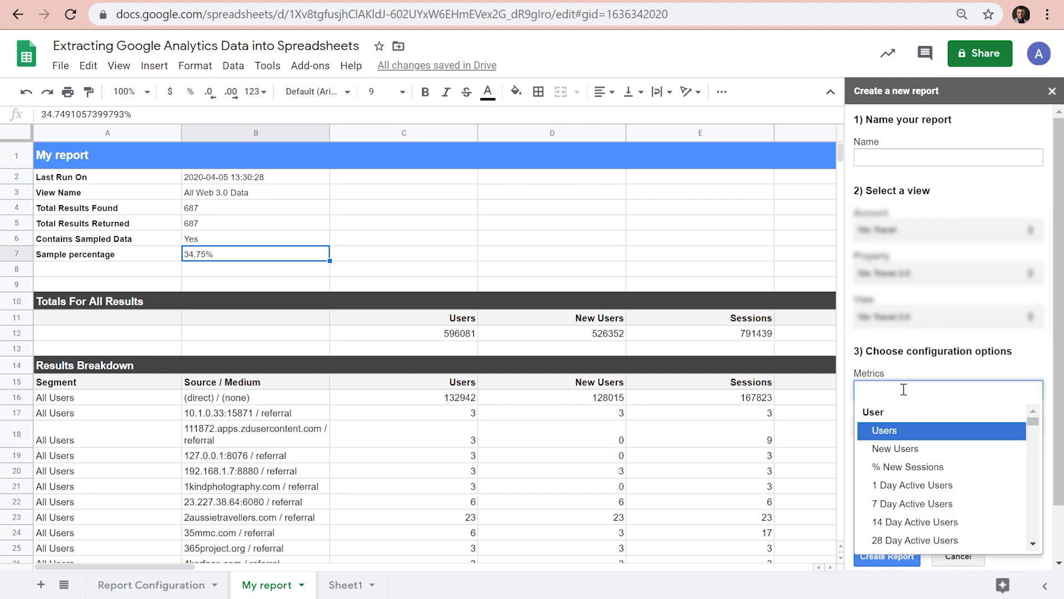
{"action": "type", "text": "conve"}
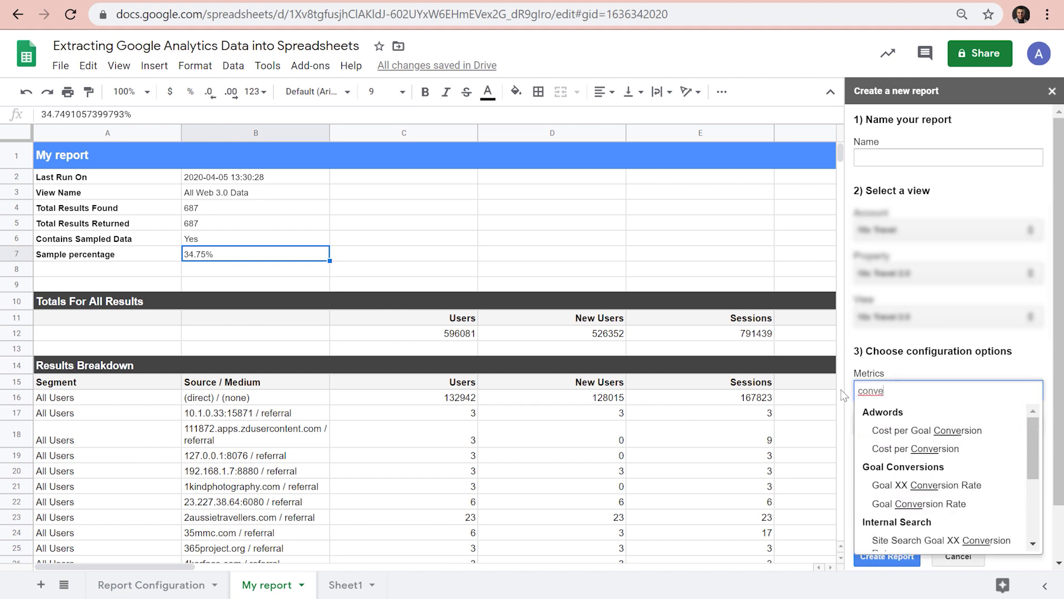
{"action": "key", "text": "BackSpace"}
{"action": "key", "text": "BackSpace"}
{"action": "key", "text": "BackSpace"}
{"action": "key", "text": "BackSpace"}
{"action": "key", "text": "BackSpace"}
{"action": "type", "text": "Assisted"}
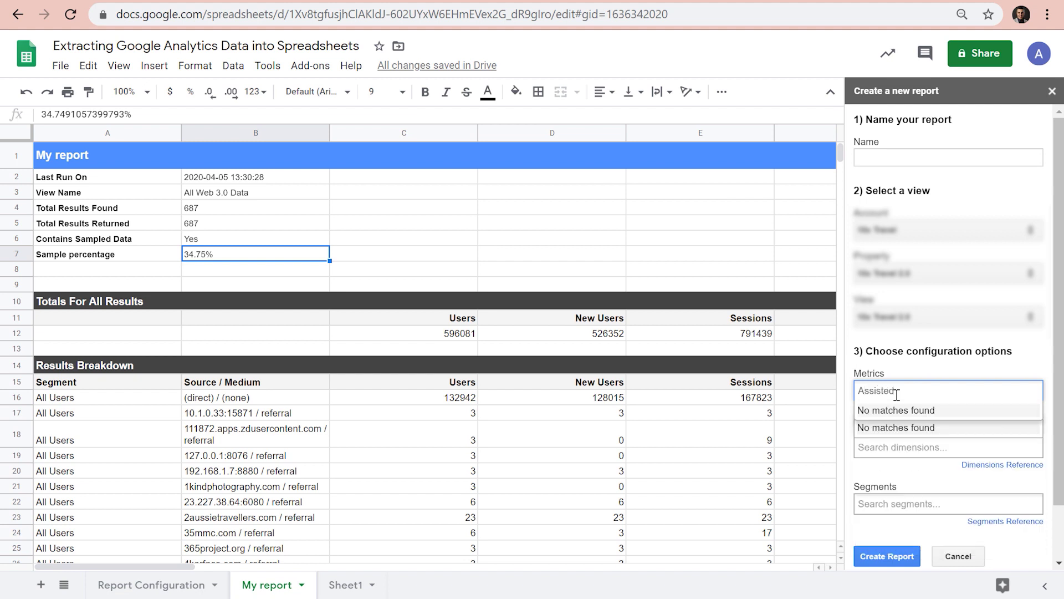
{"action": "left_click", "coordinate": [117, 161]}
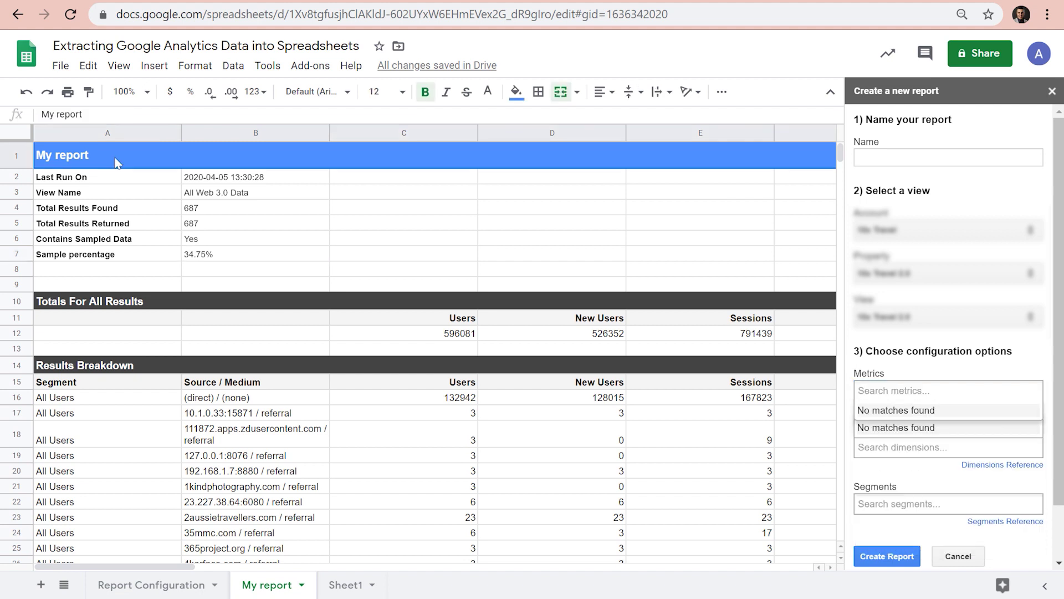